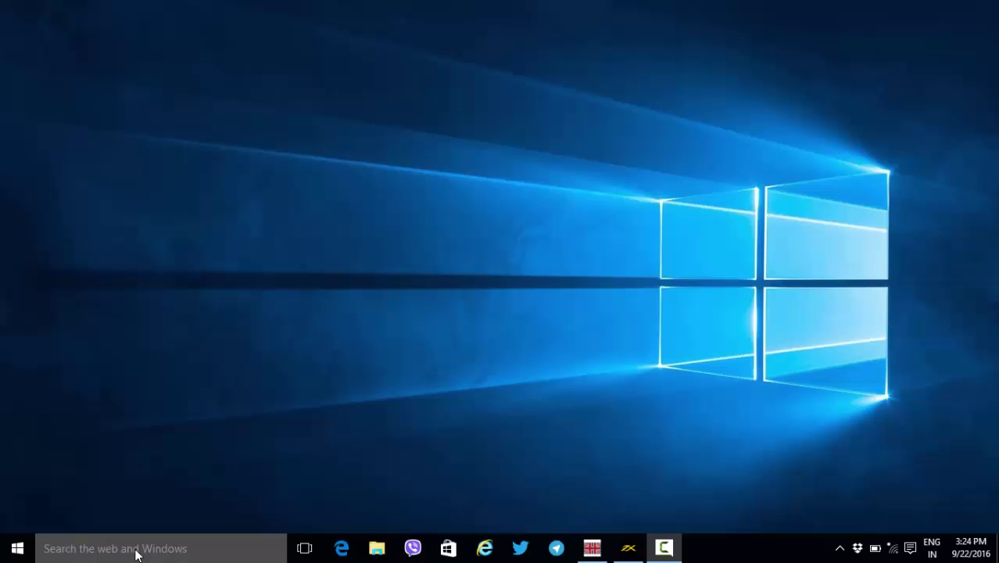
Search Windows for 'word' so Word 2016 shows as the best match
{"action": "left_click", "coordinate": [136, 553]}
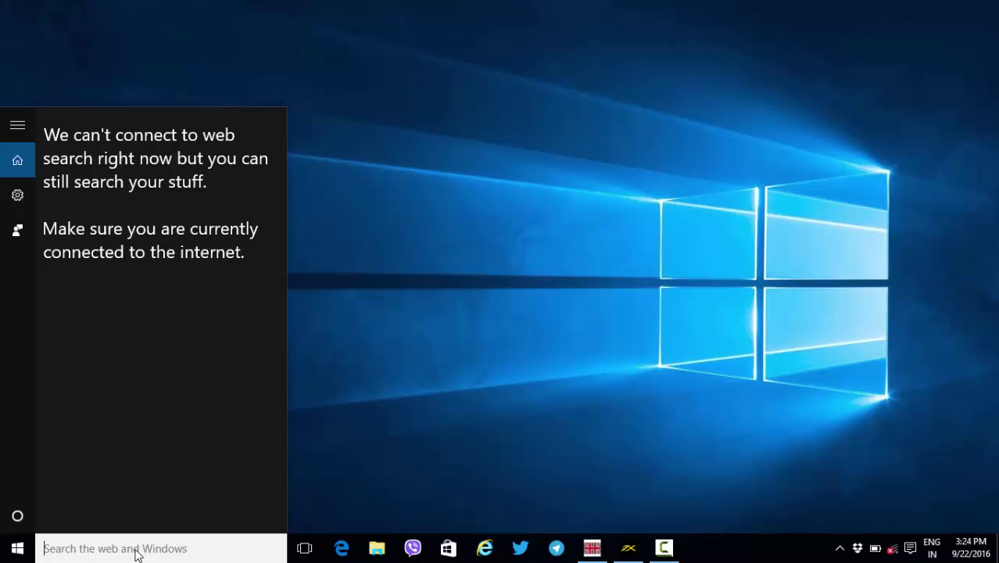
{"action": "left_click", "coordinate": [474, 257]}
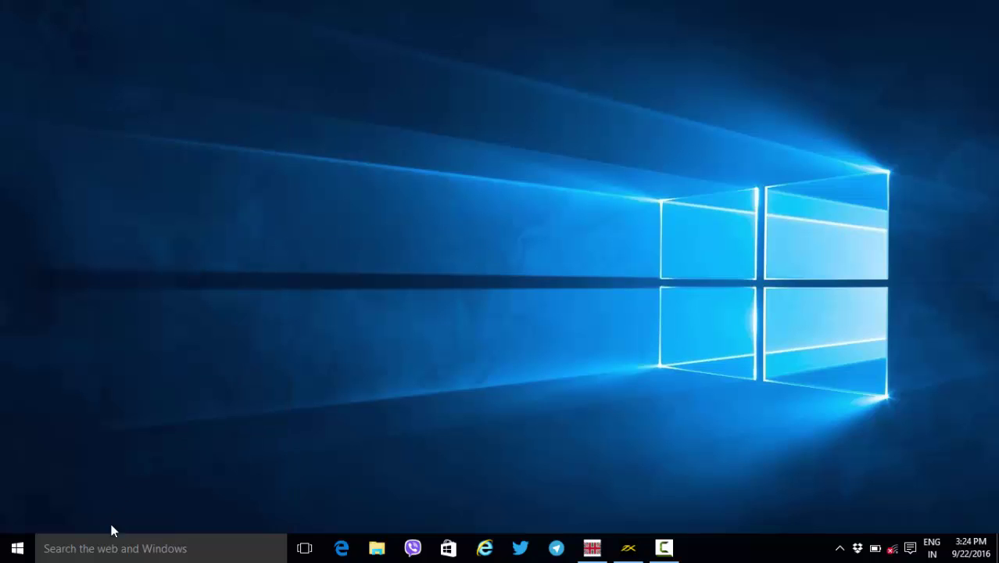
{"action": "left_click", "coordinate": [115, 550]}
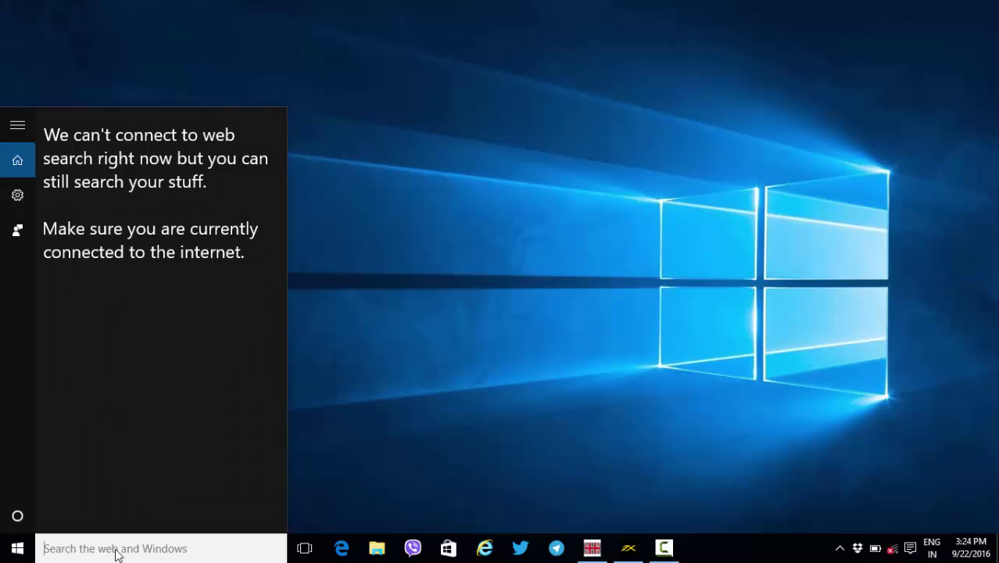
{"action": "type", "text": "word"}
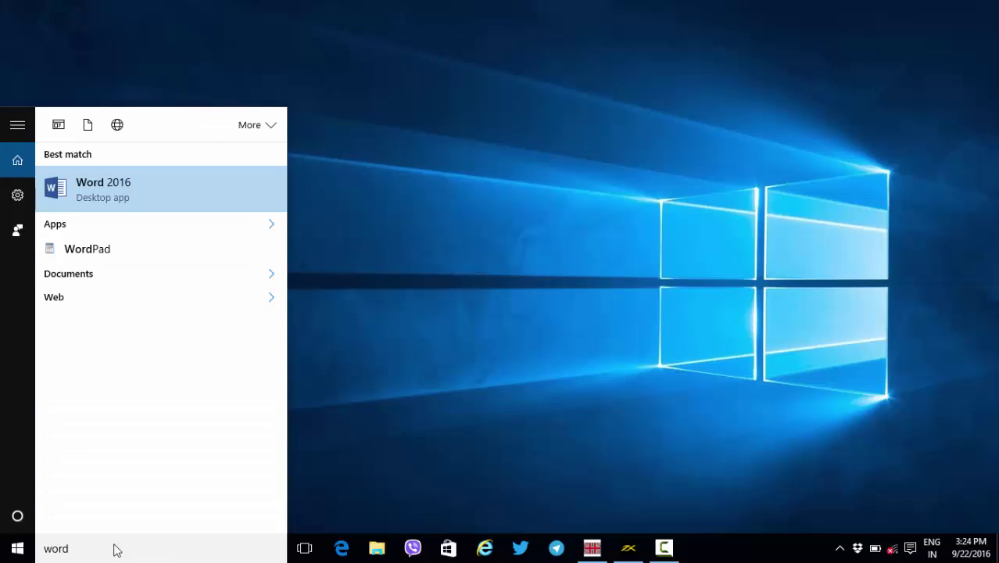
Launch Word 2016, create a blank document, and type Notice, Note, Book, Report on separate lines
{"action": "key", "text": "Return"}
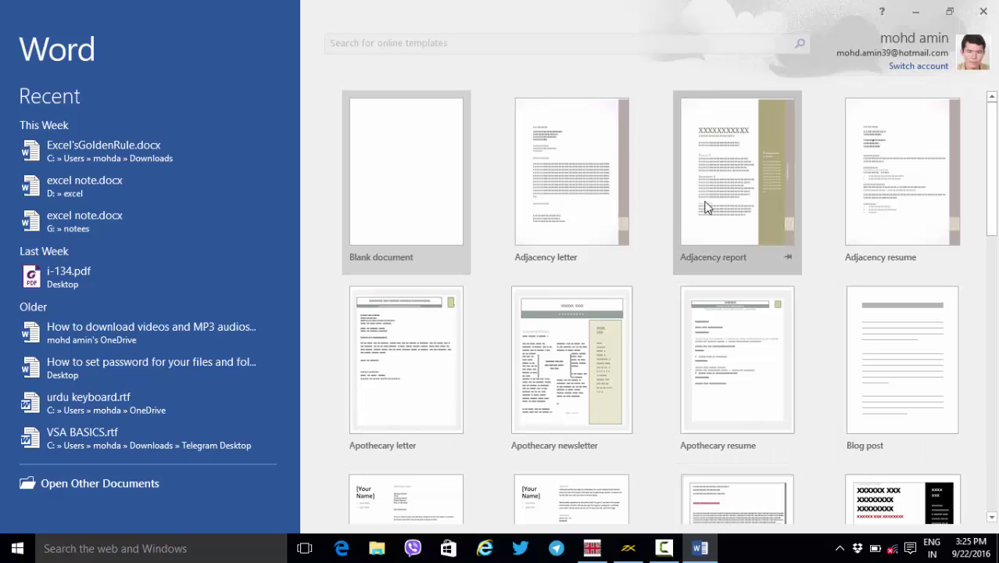
{"action": "left_click", "coordinate": [398, 185]}
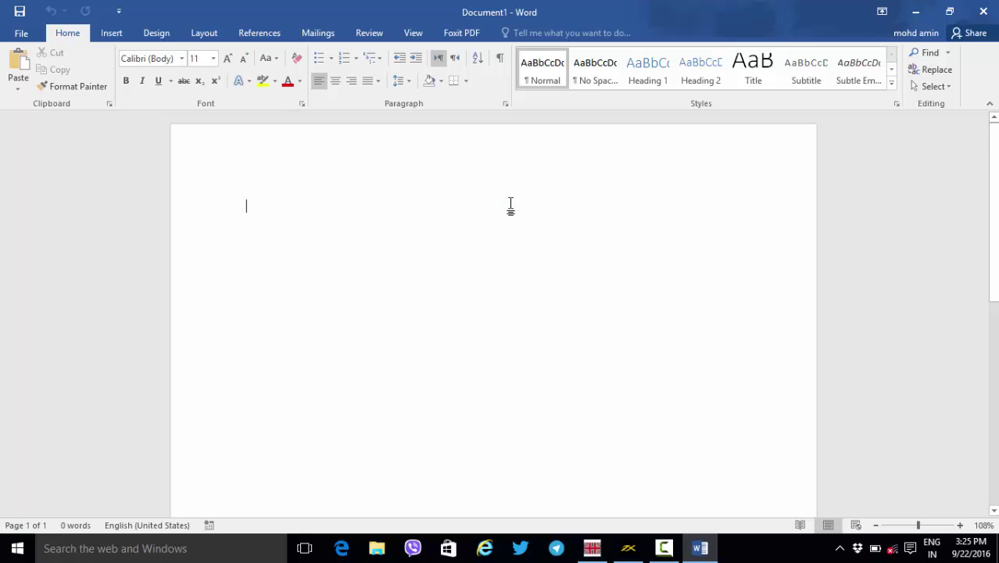
{"action": "type", "text": "notice"}
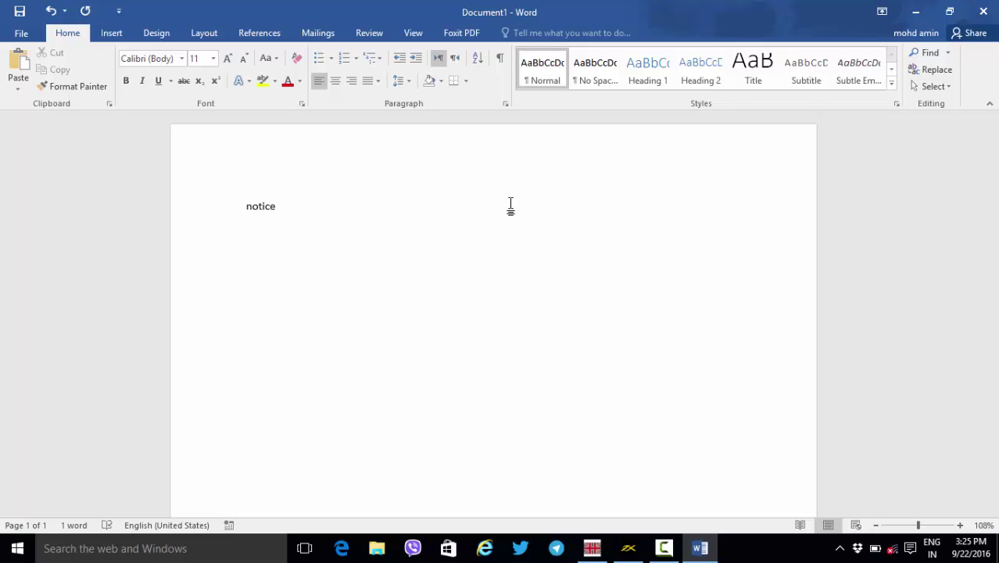
{"action": "key", "text": "Return"}
{"action": "type", "text": "te"}
{"action": "key", "text": "Return"}
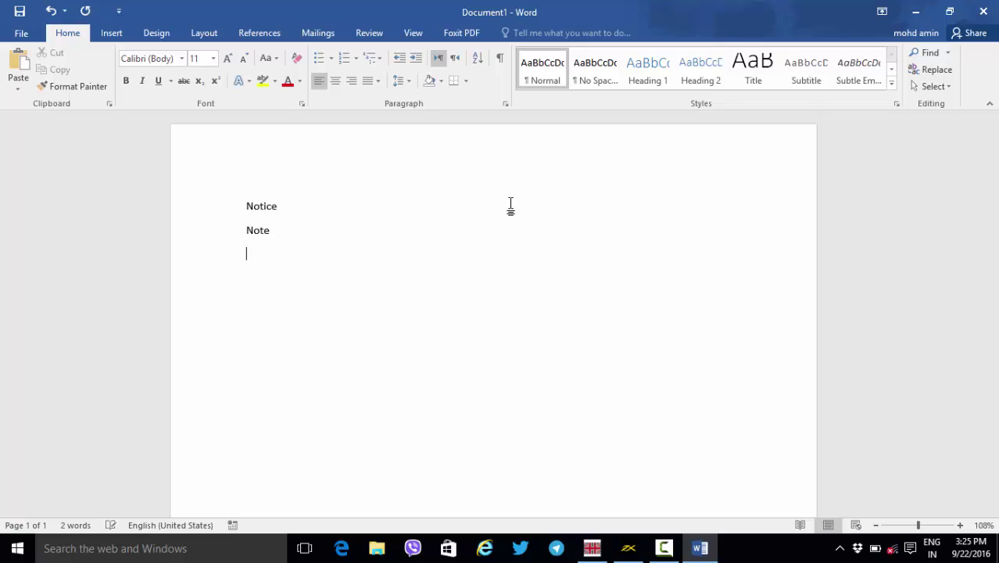
{"action": "type", "text": "book"}
{"action": "key", "text": "Return"}
{"action": "type", "text": "port"}
{"action": "key", "text": "Return"}
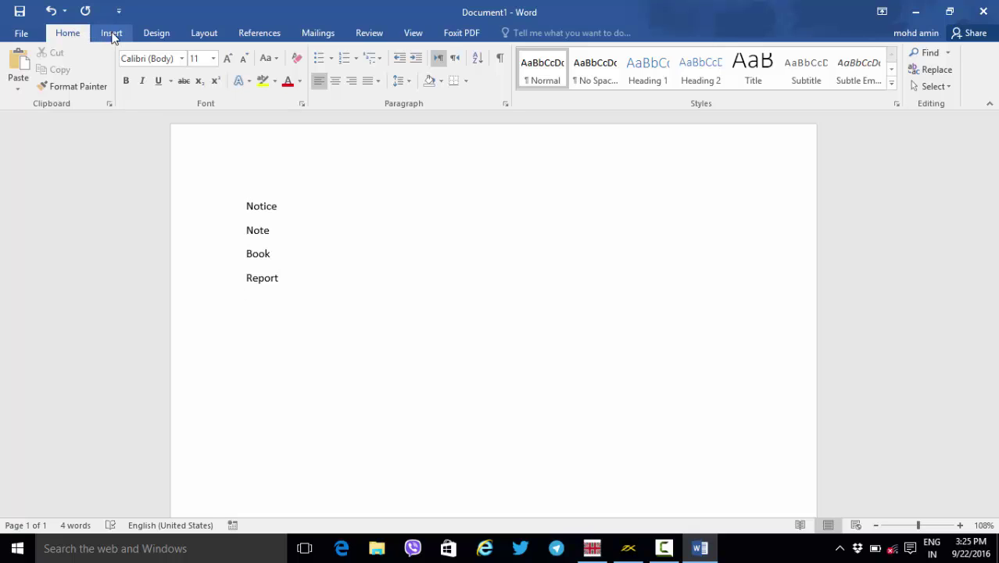
{"action": "scroll", "coordinate": [159, 35], "scroll_direction": "down", "scroll_amount": 1}
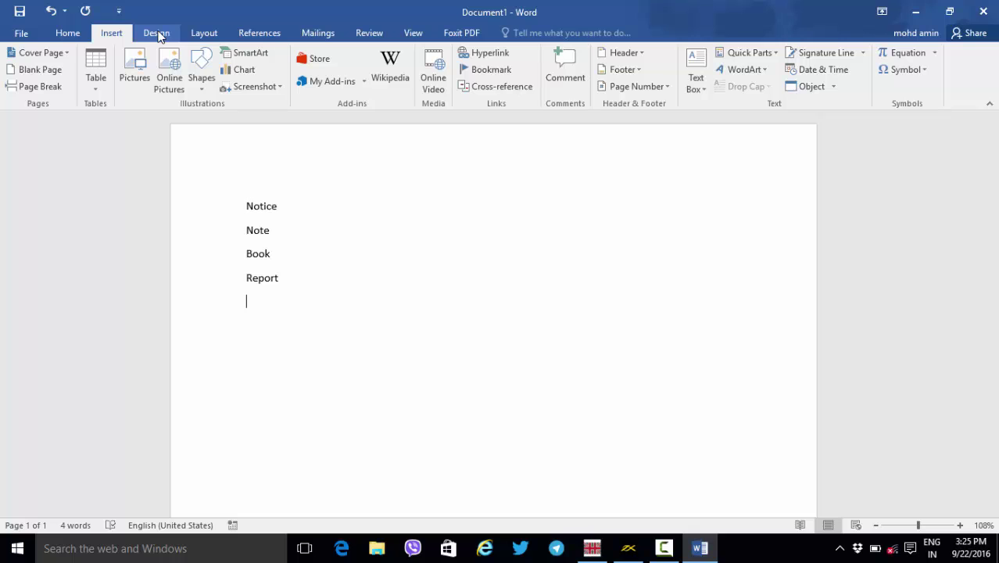
{"action": "left_click", "coordinate": [158, 35]}
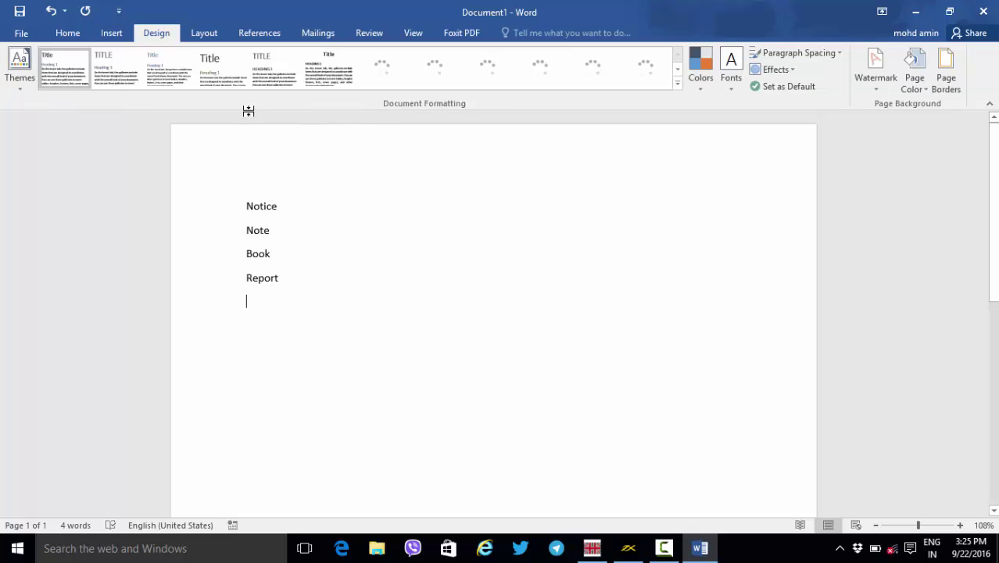
{"action": "left_click", "coordinate": [69, 35]}
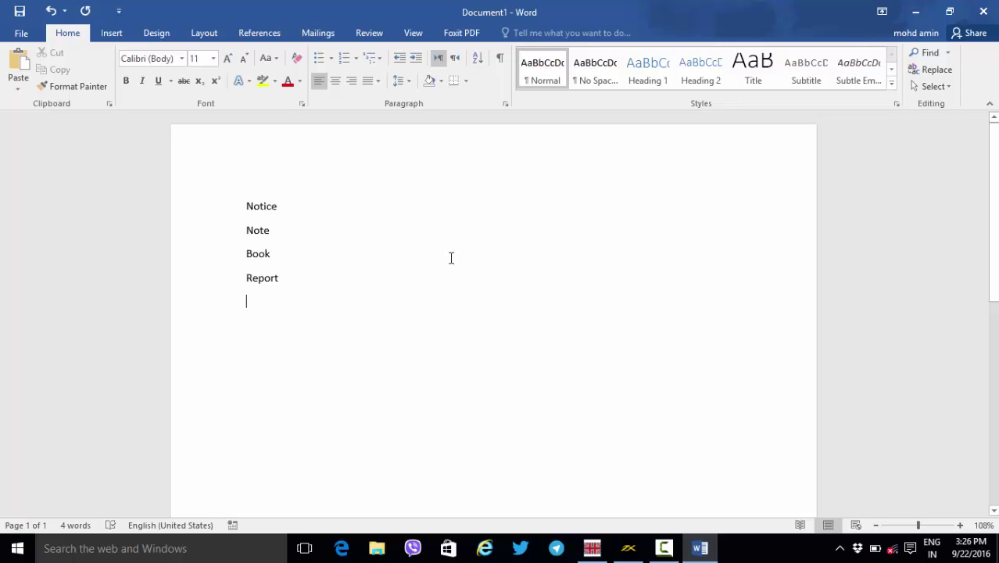
Save the document as notice.docx on the Desktop, then close Word
{"action": "left_click", "coordinate": [21, 12]}
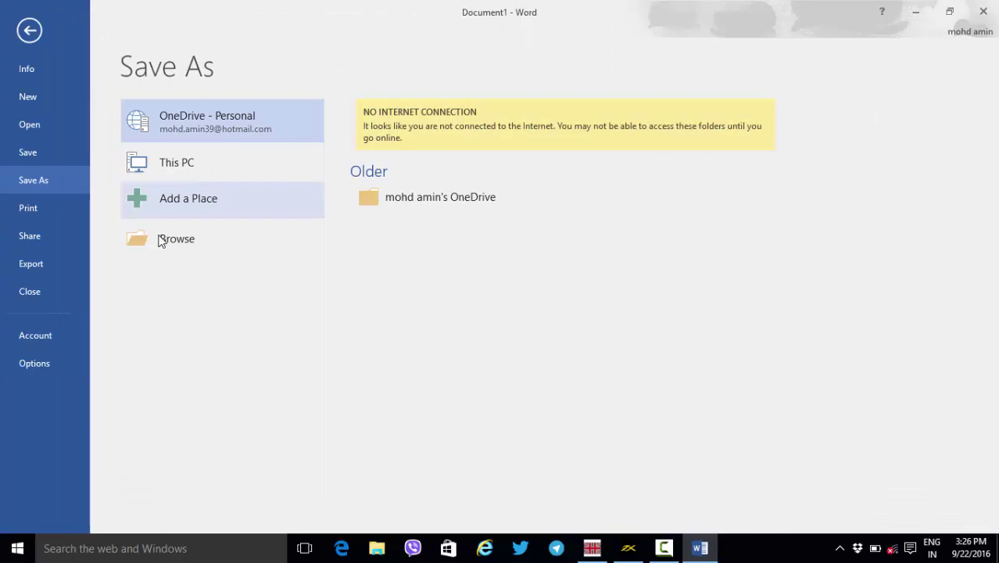
{"action": "left_click", "coordinate": [218, 173]}
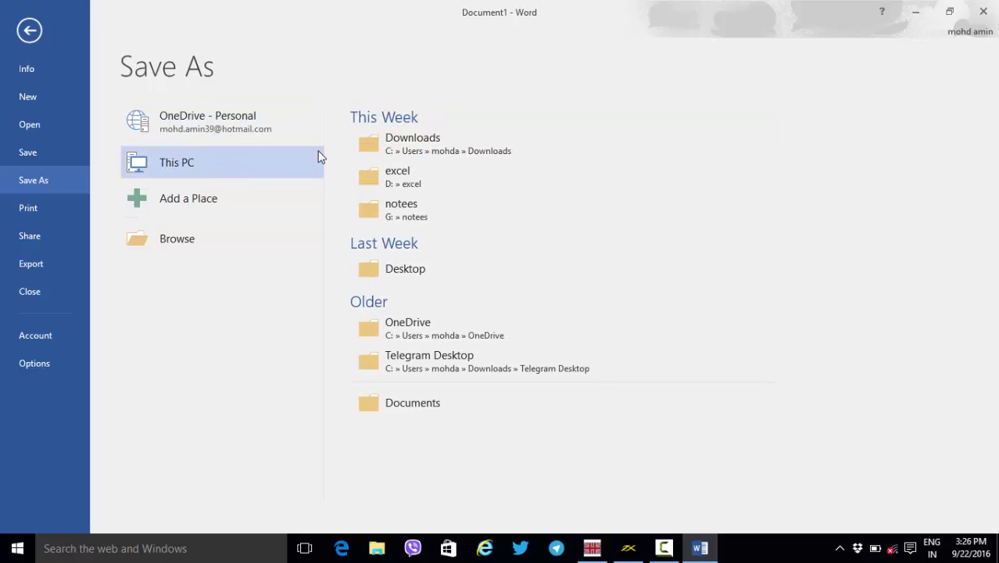
{"action": "left_click", "coordinate": [416, 259]}
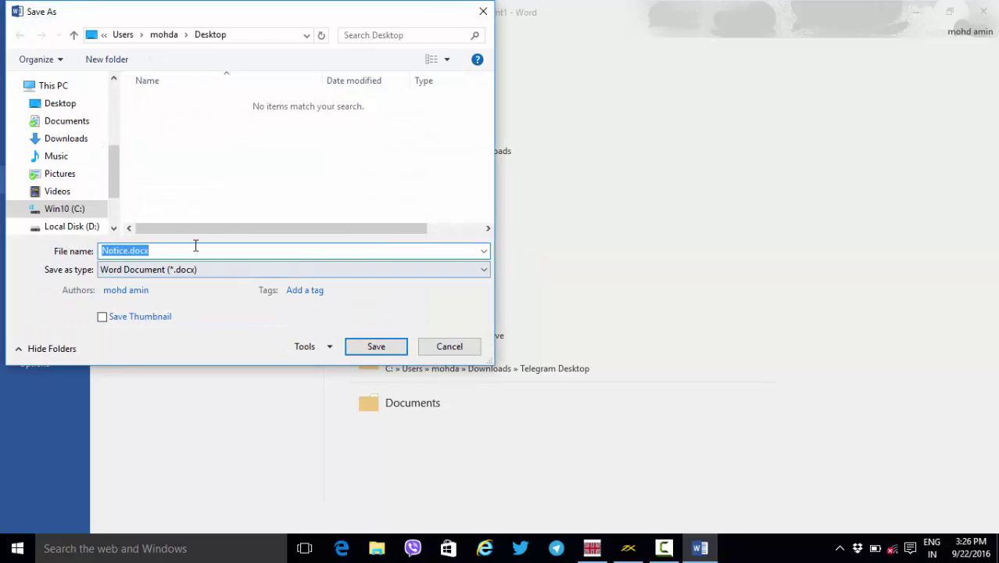
{"action": "type", "text": "notice"}
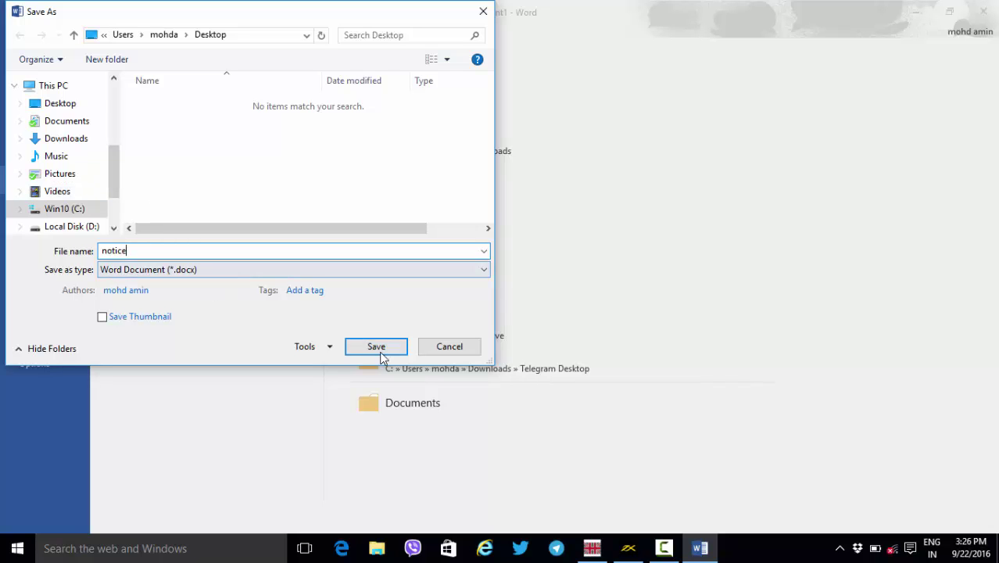
{"action": "left_click", "coordinate": [380, 347]}
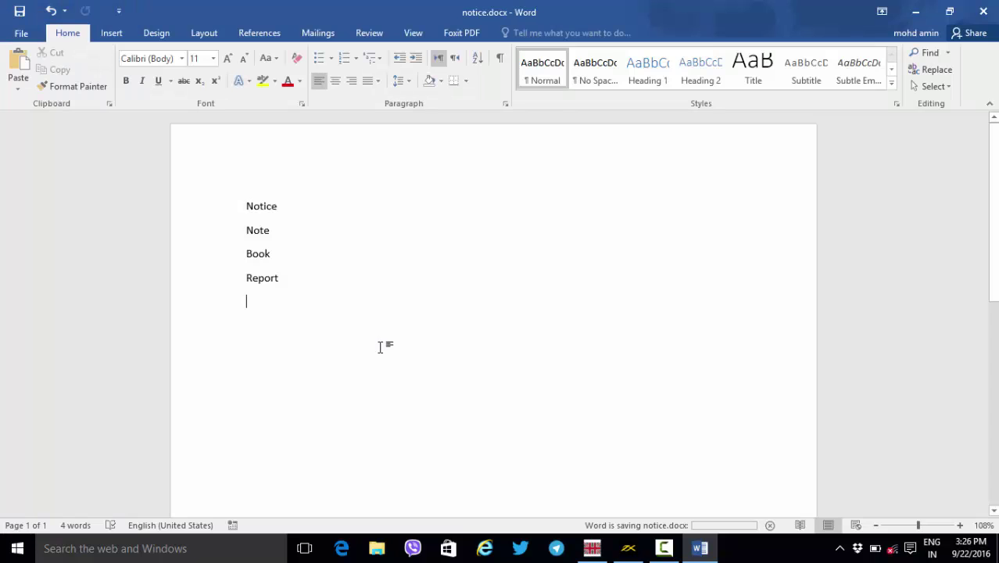
{"action": "left_click", "coordinate": [983, 10]}
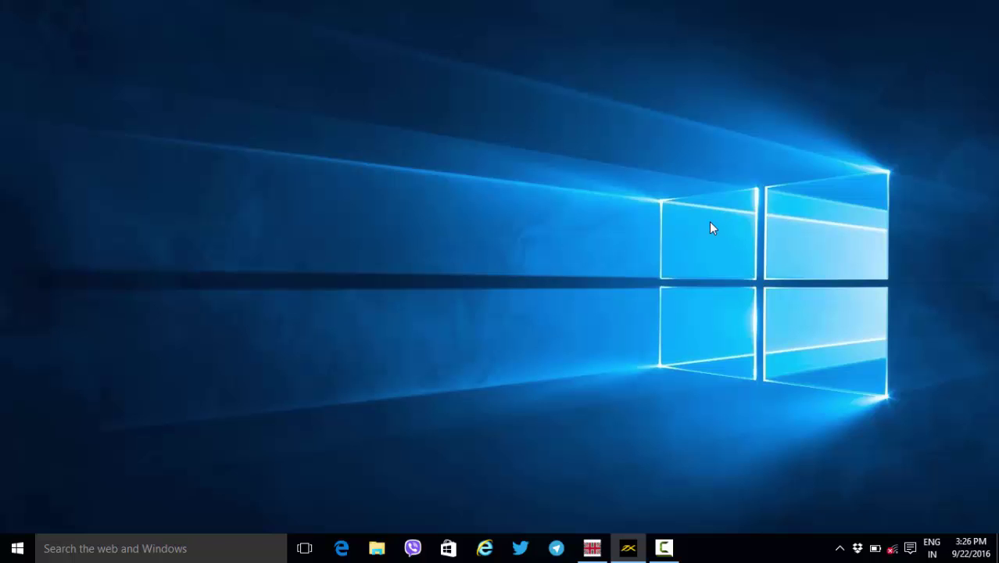
Relaunch Word 2016, open notice.docx from Recent, and select its four lines
{"action": "left_click", "coordinate": [102, 548]}
{"action": "type", "text": "w"}
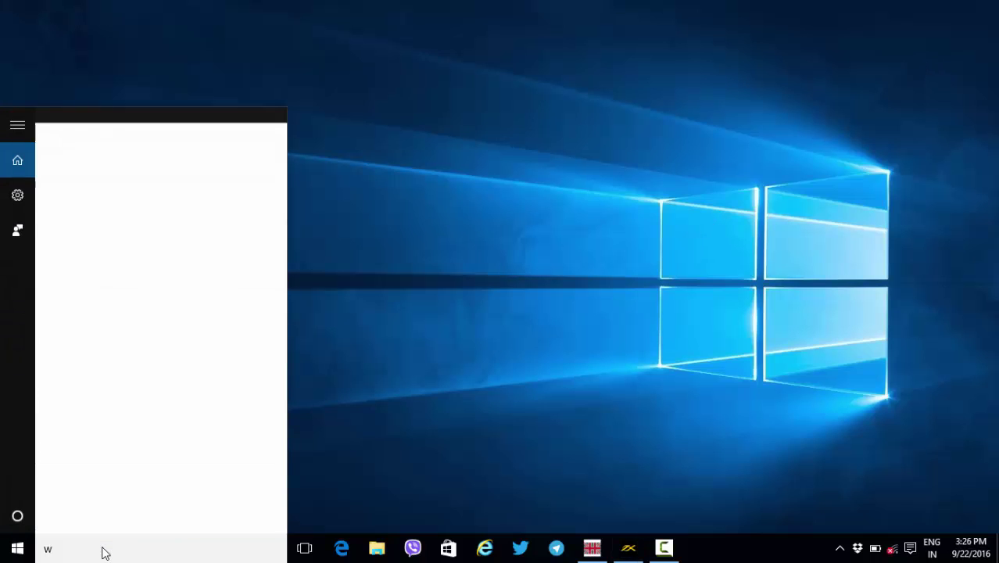
{"action": "type", "text": "or"}
{"action": "key", "text": "Return"}
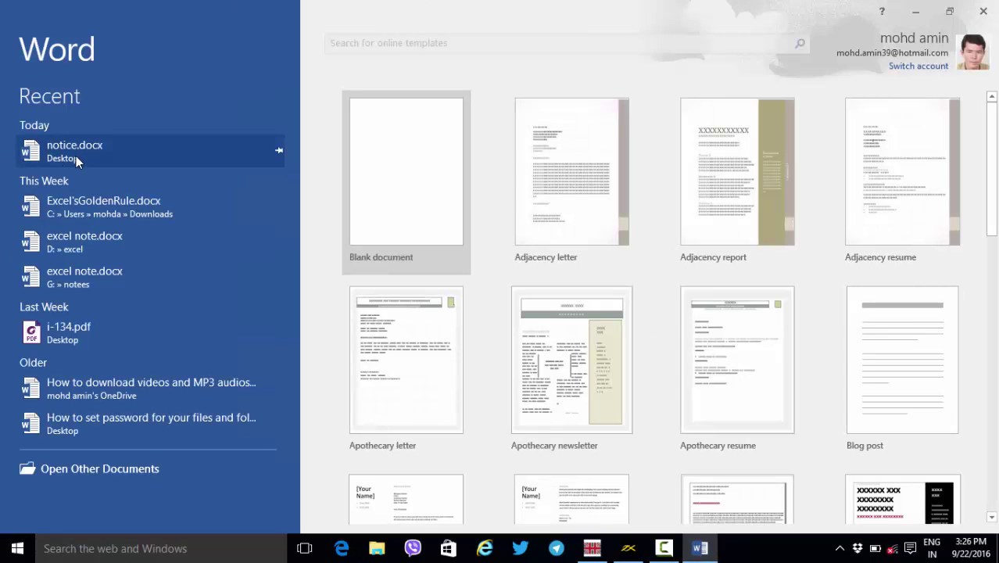
{"action": "left_click", "coordinate": [65, 153]}
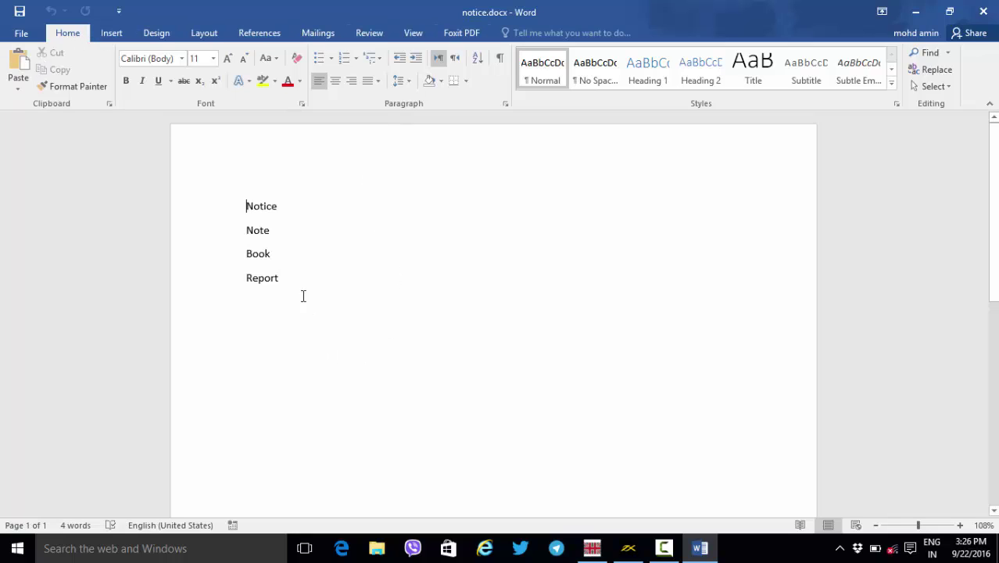
{"action": "left_click_drag", "start_coordinate": [303, 294], "coordinate": [208, 147]}
Replace the list with the line 'In the name of Allah' and copy it
{"action": "key", "text": "Delete"}
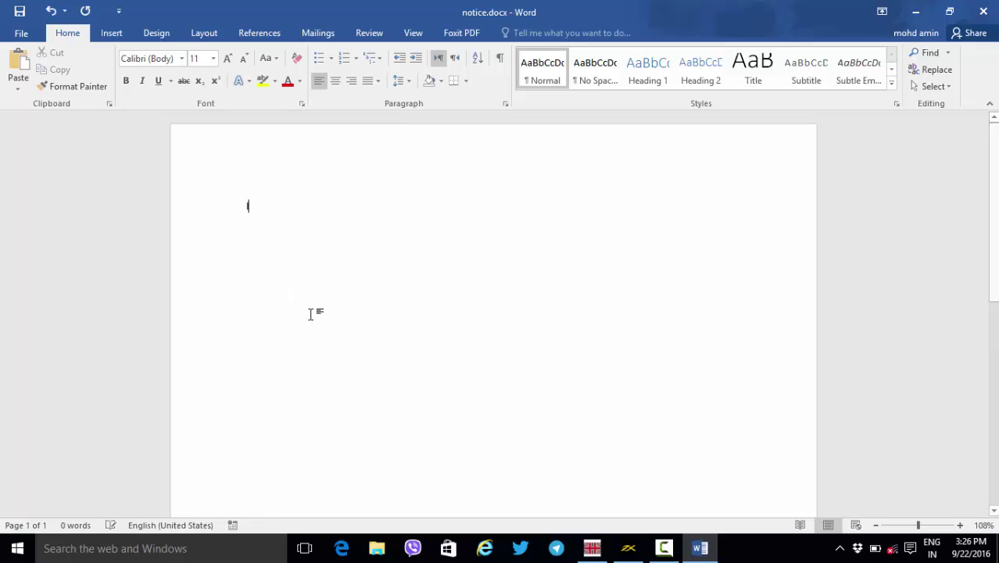
{"action": "type", "text": "In the name o"}
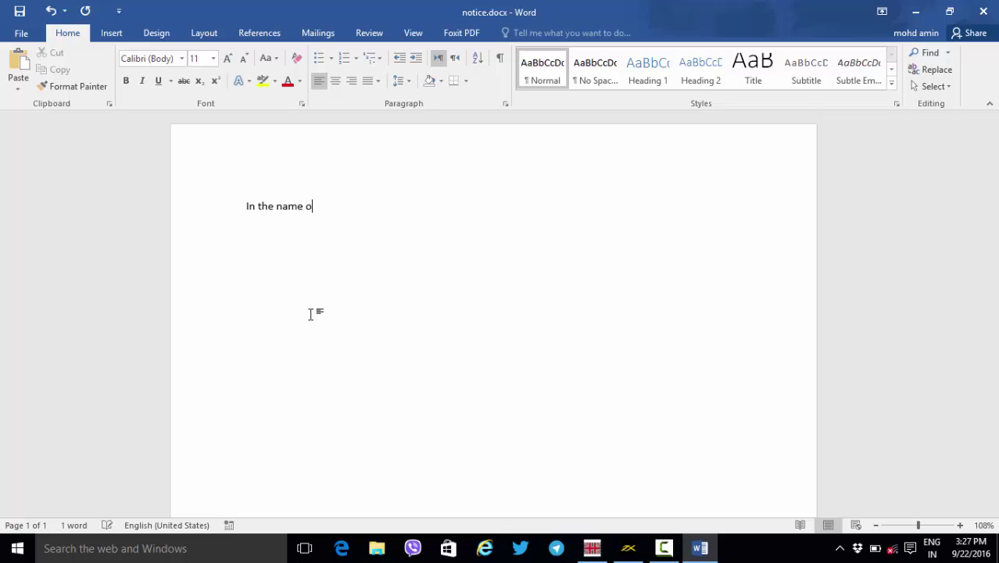
{"action": "type", "text": "f Allah."}
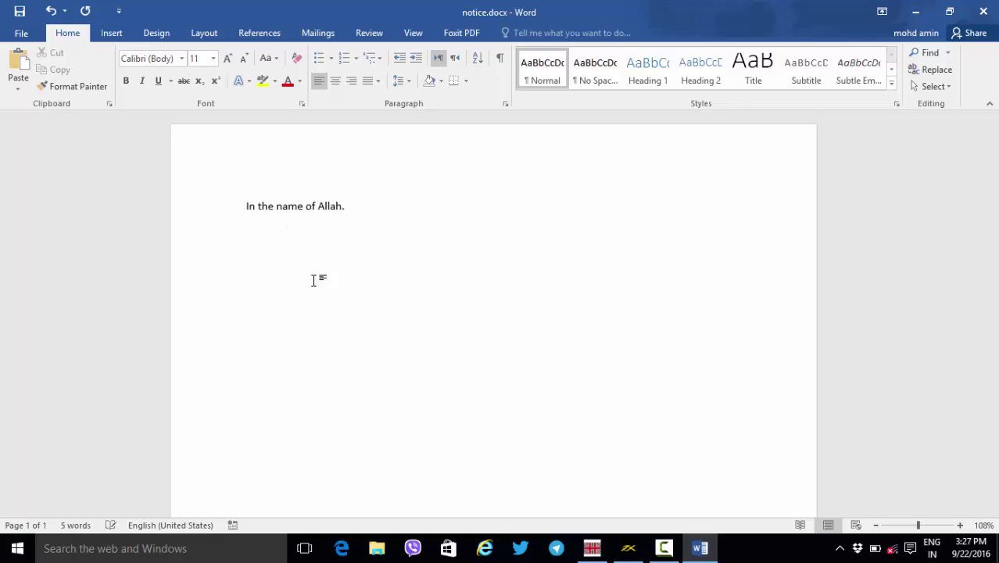
{"action": "left_click", "coordinate": [197, 217]}
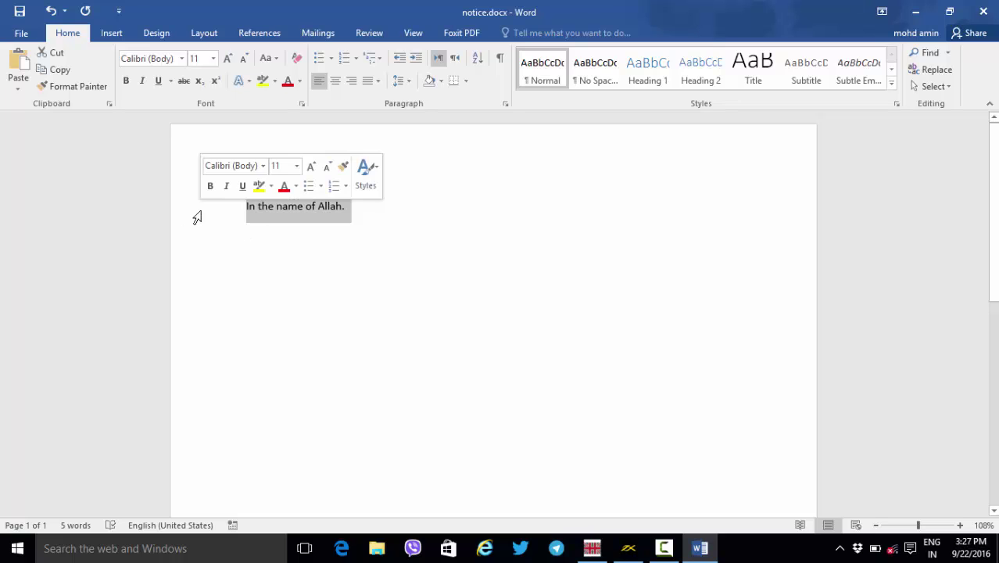
{"action": "left_click", "coordinate": [55, 72]}
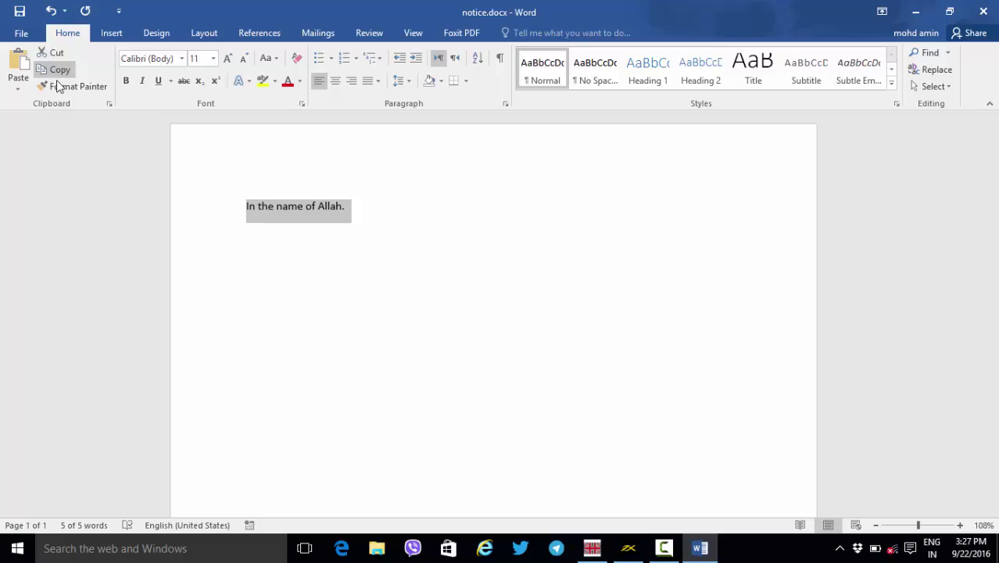
Paste the sentence six more times so seven identical lines appear
{"action": "left_click", "coordinate": [287, 246]}
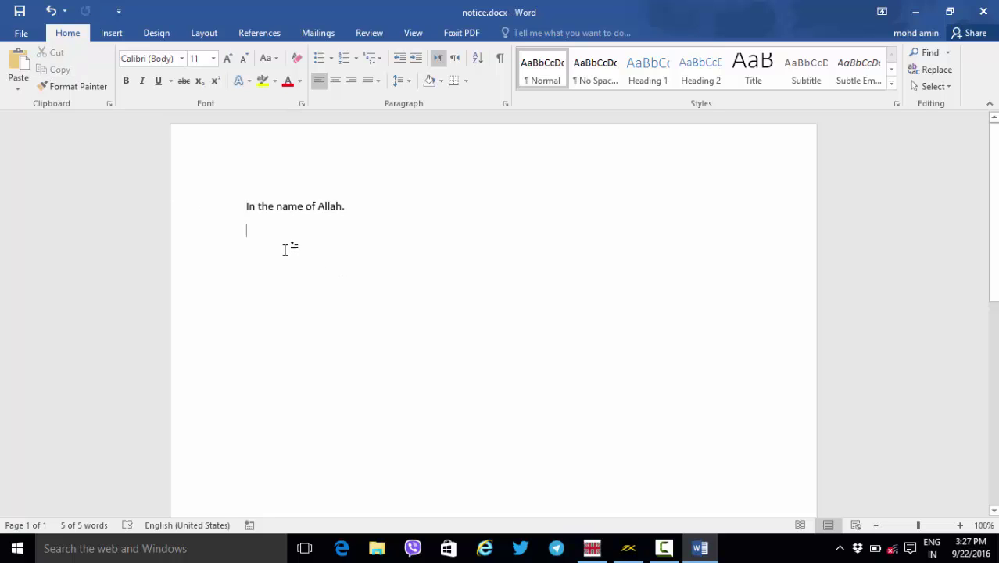
{"action": "left_click", "coordinate": [19, 66]}
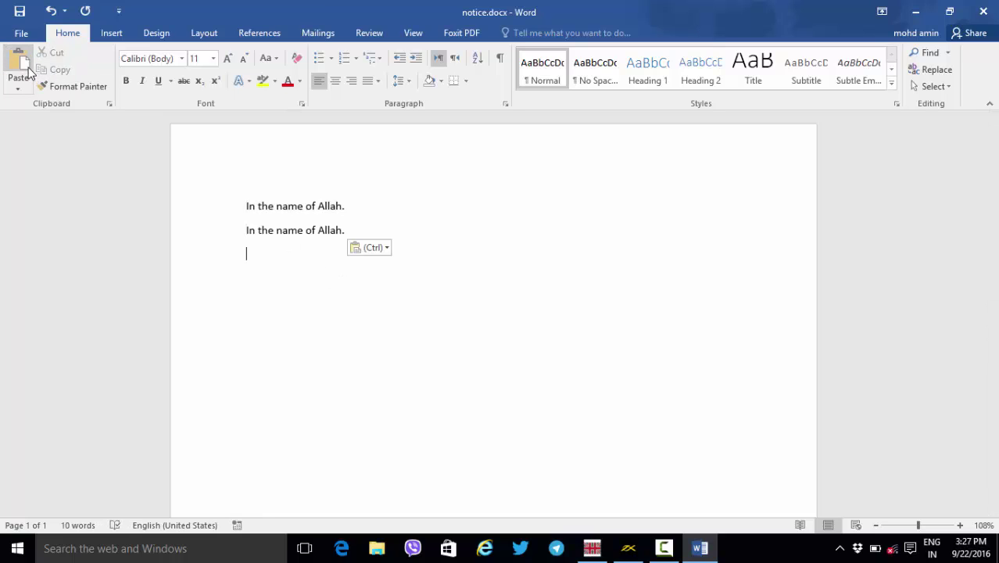
{"action": "left_click", "coordinate": [27, 67]}
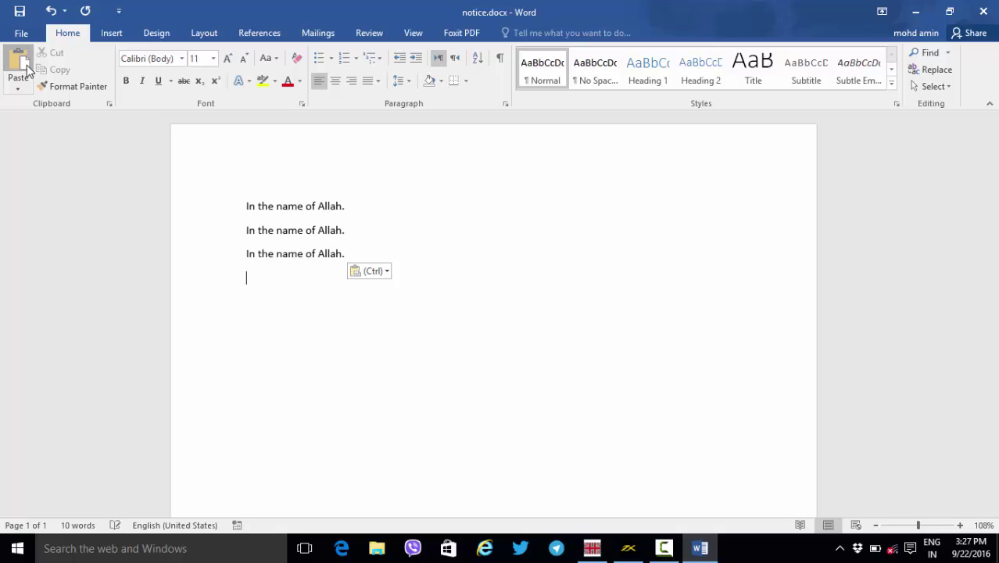
{"action": "left_click", "coordinate": [27, 67]}
{"action": "left_click", "coordinate": [26, 67]}
{"action": "left_click", "coordinate": [27, 68]}
{"action": "left_click", "coordinate": [27, 68]}
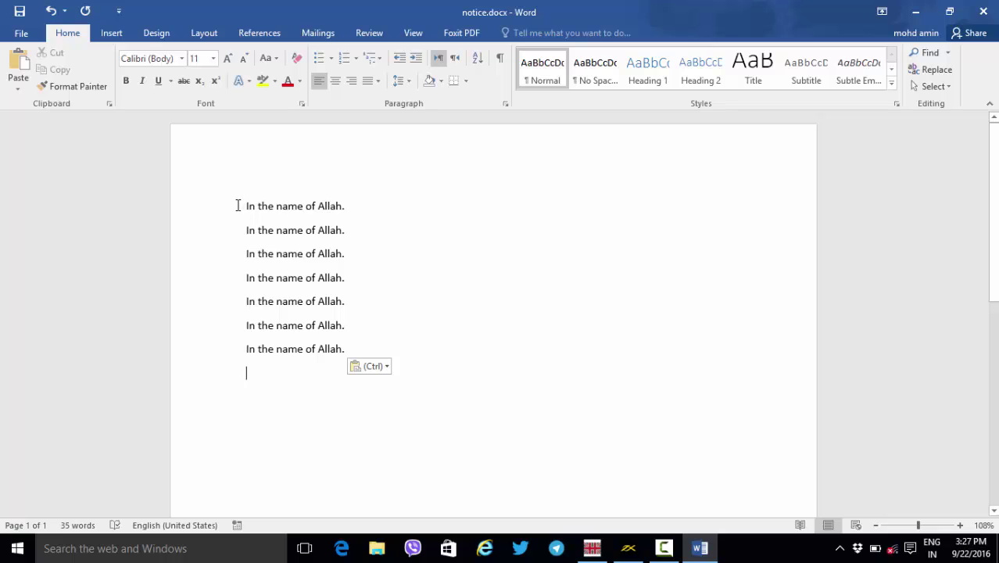
Colour the first two lines red, cut them, and paste them twice after line five
{"action": "left_click_drag", "start_coordinate": [238, 206], "coordinate": [233, 238]}
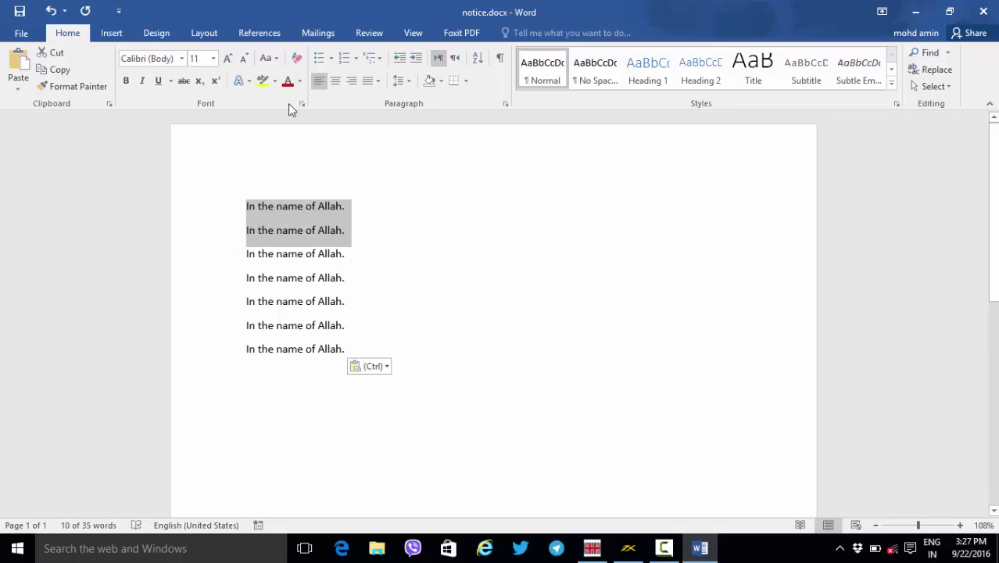
{"action": "left_click", "coordinate": [287, 82]}
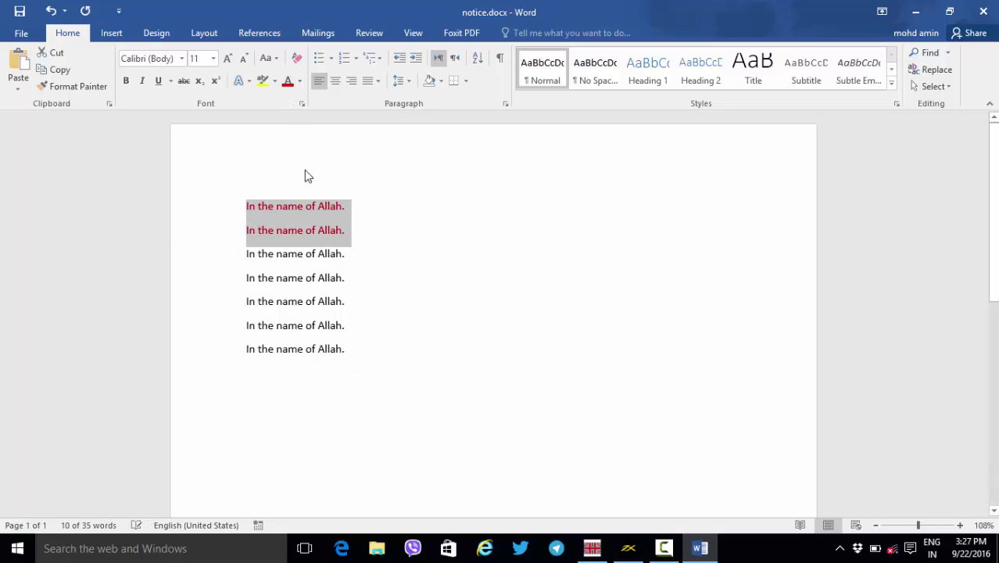
{"action": "left_click", "coordinate": [61, 57]}
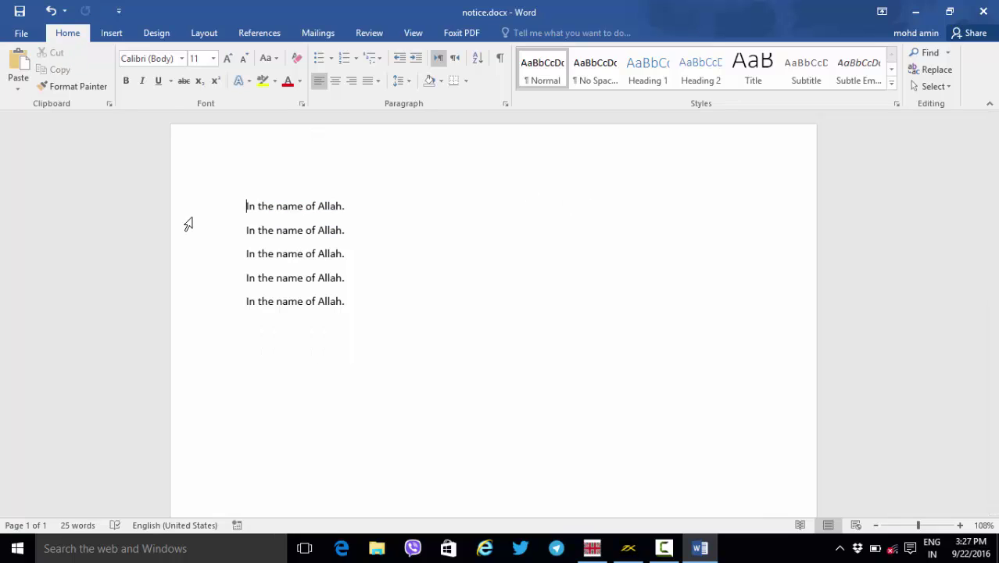
{"action": "left_click", "coordinate": [378, 319]}
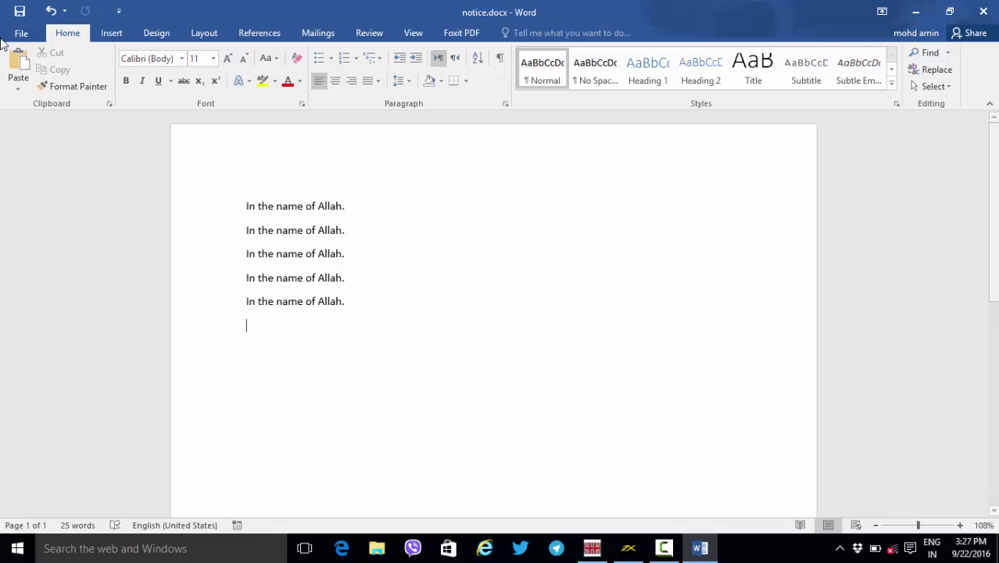
{"action": "left_click", "coordinate": [23, 62]}
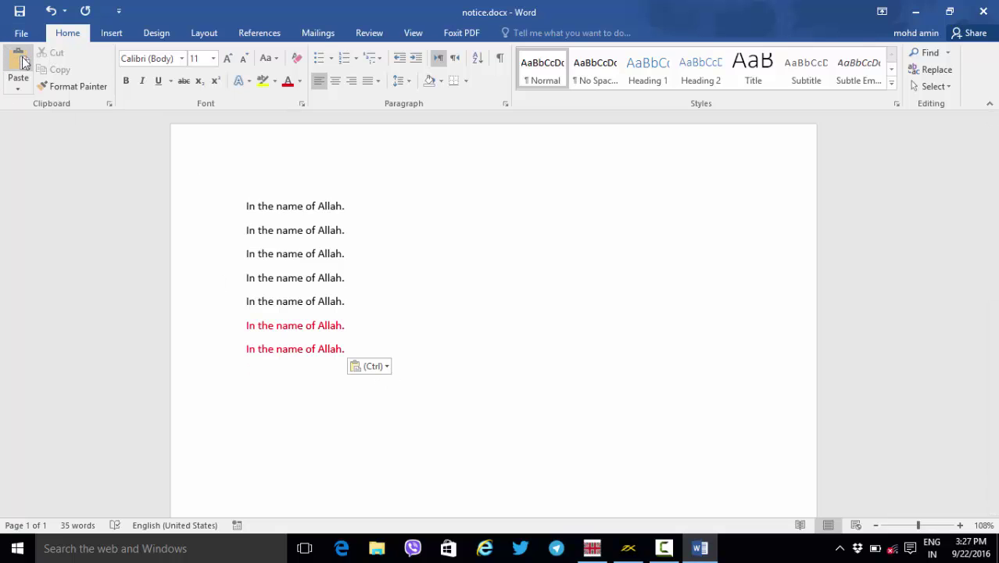
{"action": "left_click", "coordinate": [23, 62]}
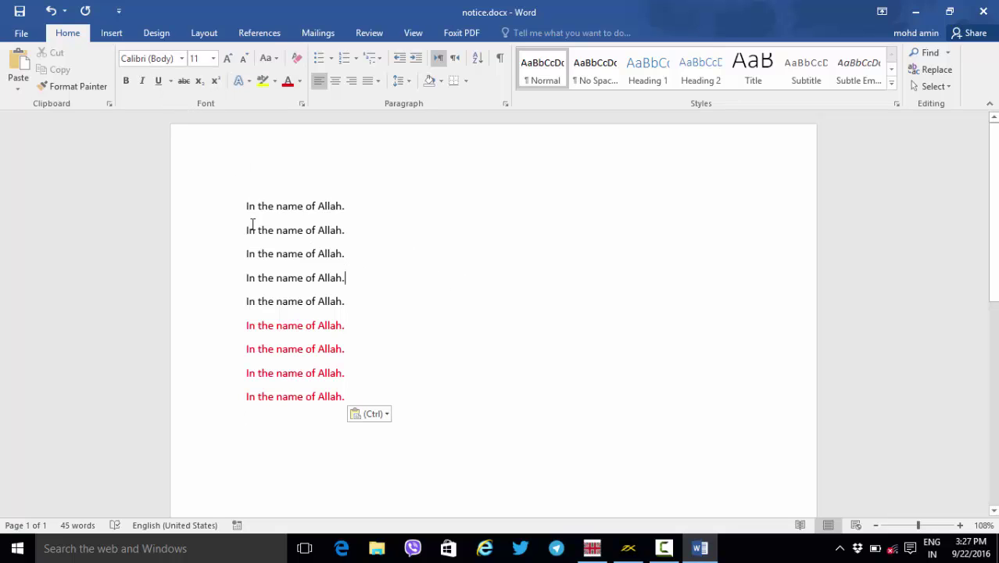
Set the first three lines in Brush Script MT at 28 pt
{"action": "left_click_drag", "start_coordinate": [225, 208], "coordinate": [225, 262]}
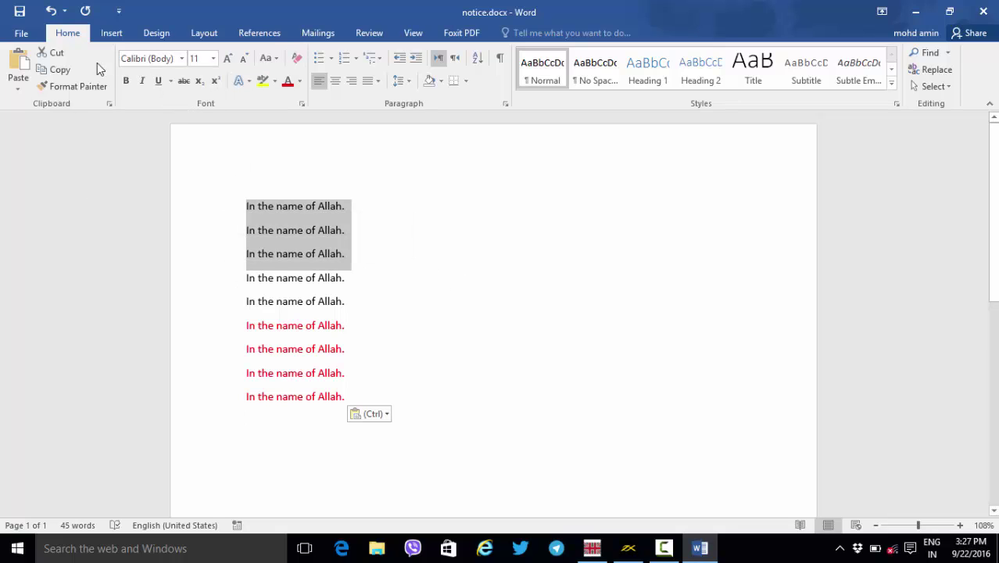
{"action": "left_click", "coordinate": [183, 60]}
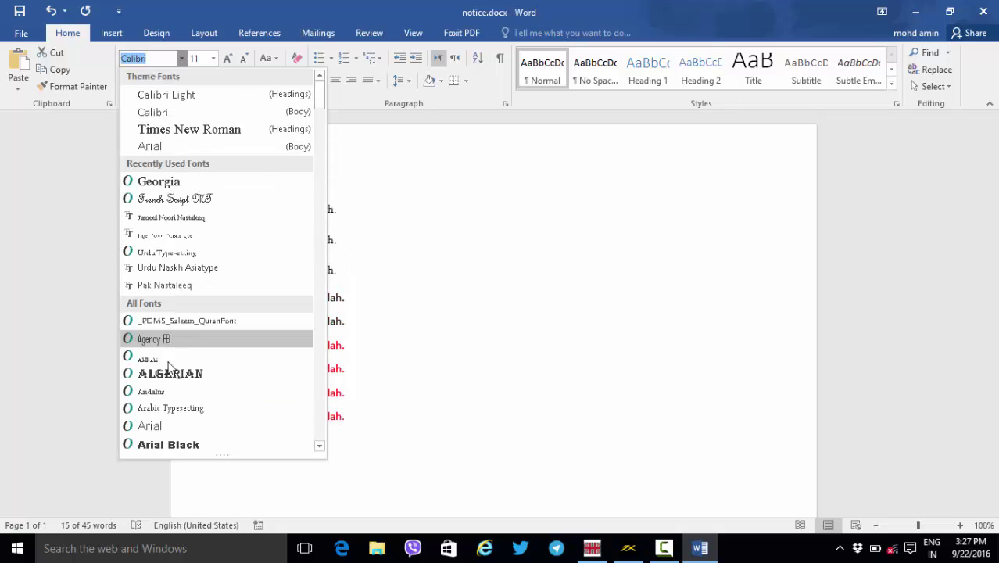
{"action": "scroll", "coordinate": [172, 371], "scroll_direction": "down", "scroll_amount": 2}
{"action": "scroll", "coordinate": [176, 383], "scroll_direction": "down", "scroll_amount": 1}
{"action": "scroll", "coordinate": [184, 406], "scroll_direction": "down", "scroll_amount": 2}
{"action": "scroll", "coordinate": [182, 433], "scroll_direction": "down", "scroll_amount": 1}
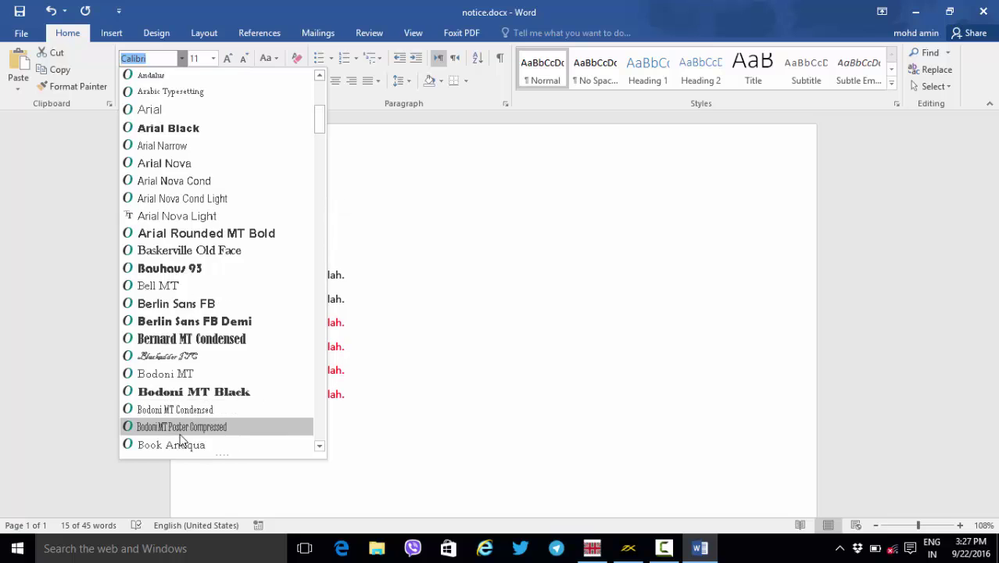
{"action": "scroll", "coordinate": [179, 440], "scroll_direction": "down", "scroll_amount": 2}
{"action": "left_click", "coordinate": [176, 442]}
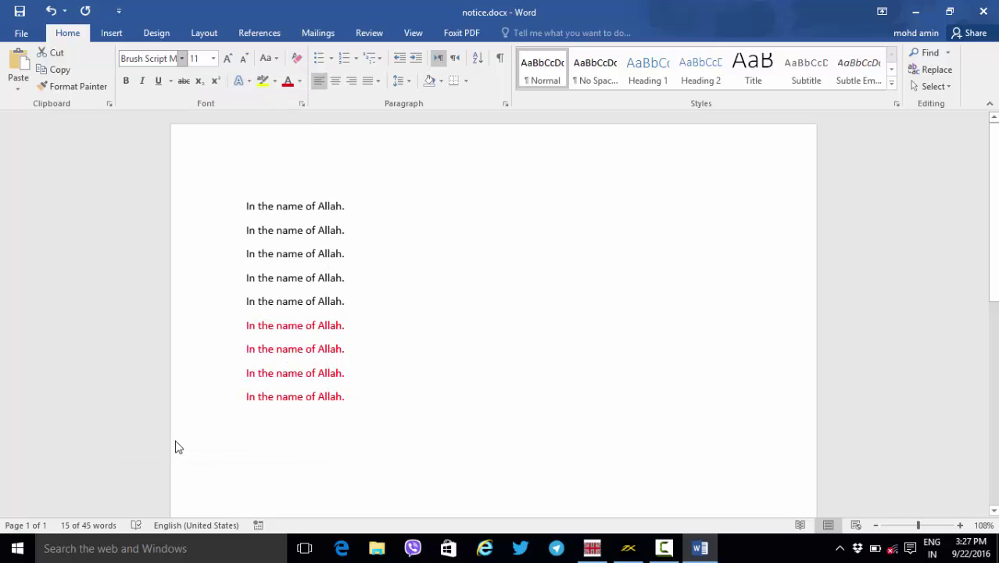
{"action": "left_click", "coordinate": [213, 59]}
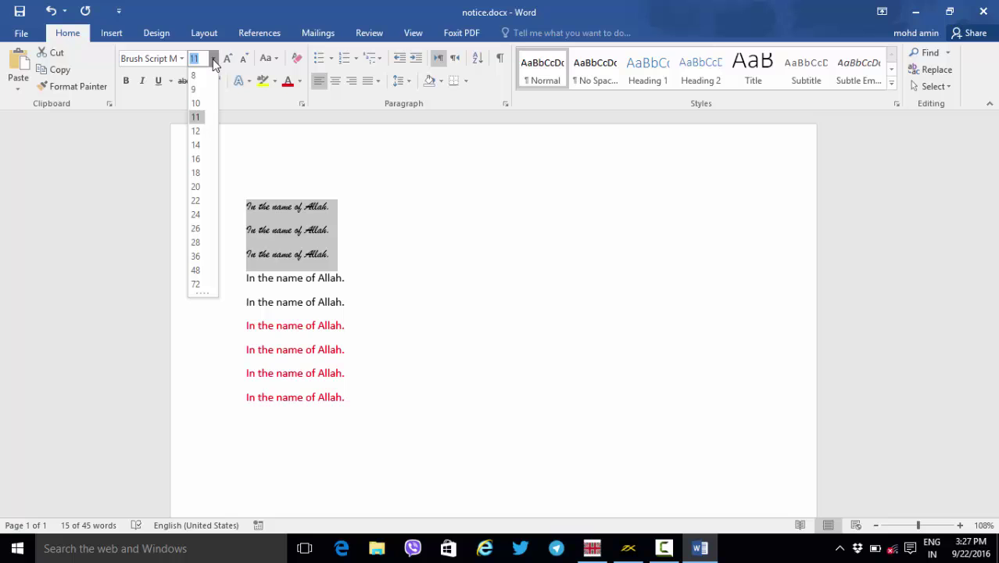
{"action": "left_click", "coordinate": [196, 244]}
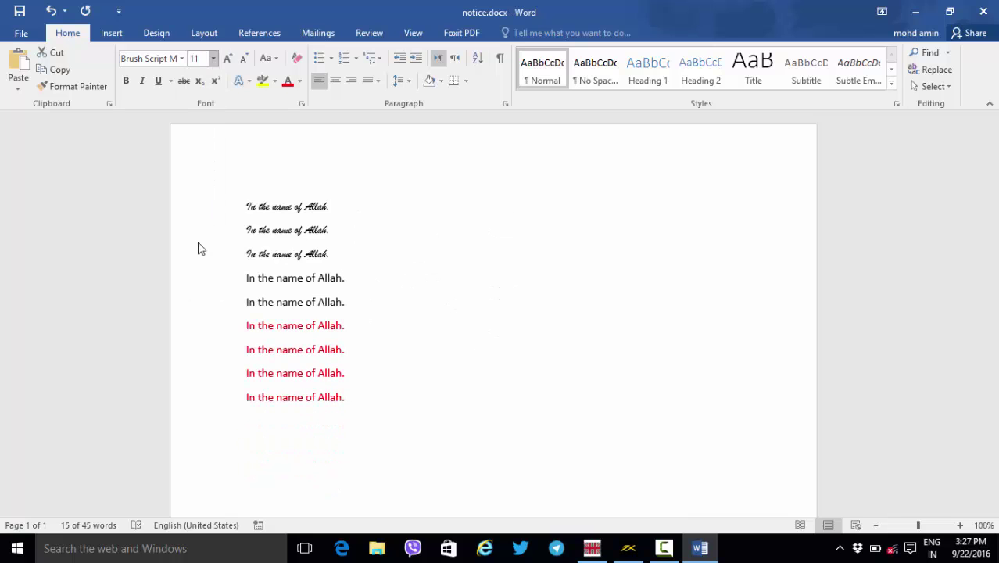
Grow the script lines a few sizes, then shrink them back to 28 pt
{"action": "left_click", "coordinate": [233, 62]}
{"action": "left_click", "coordinate": [232, 62]}
{"action": "left_click", "coordinate": [242, 59]}
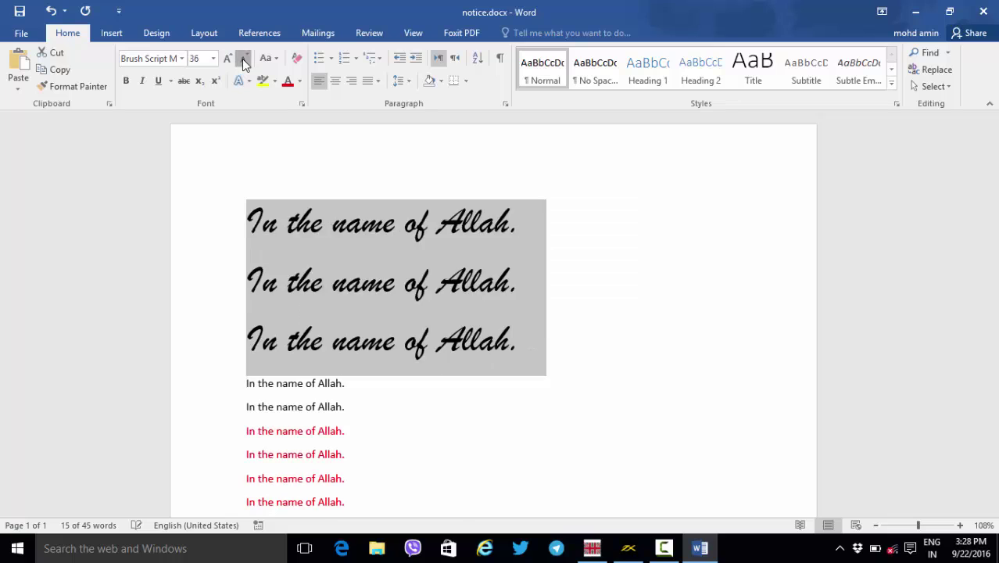
{"action": "left_click", "coordinate": [243, 59]}
Enlarge the next three lines two sizes with Grow Font
{"action": "left_click_drag", "start_coordinate": [222, 359], "coordinate": [220, 401]}
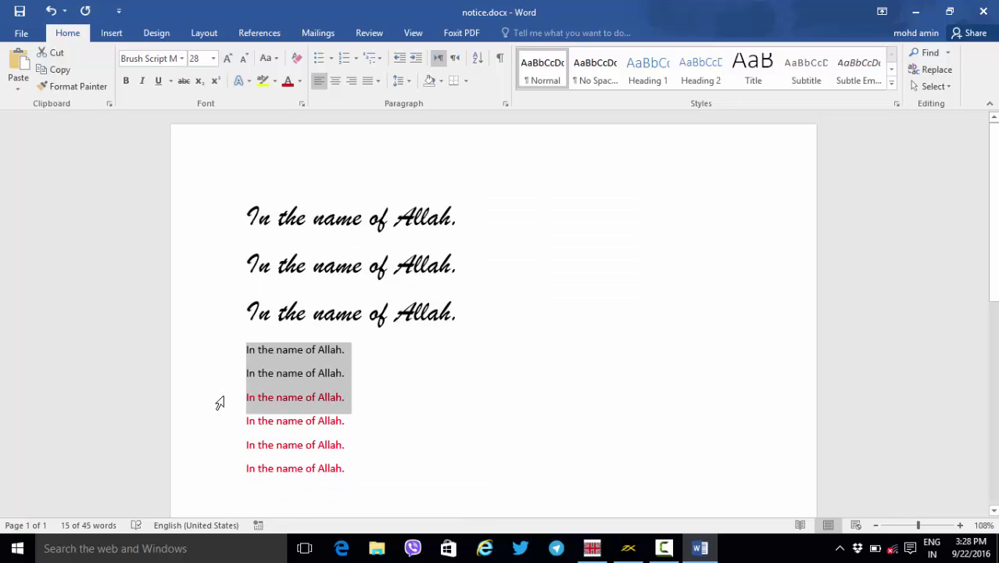
{"action": "left_click", "coordinate": [232, 60]}
{"action": "left_click", "coordinate": [231, 60]}
{"action": "left_click", "coordinate": [232, 60]}
{"action": "left_click", "coordinate": [232, 60]}
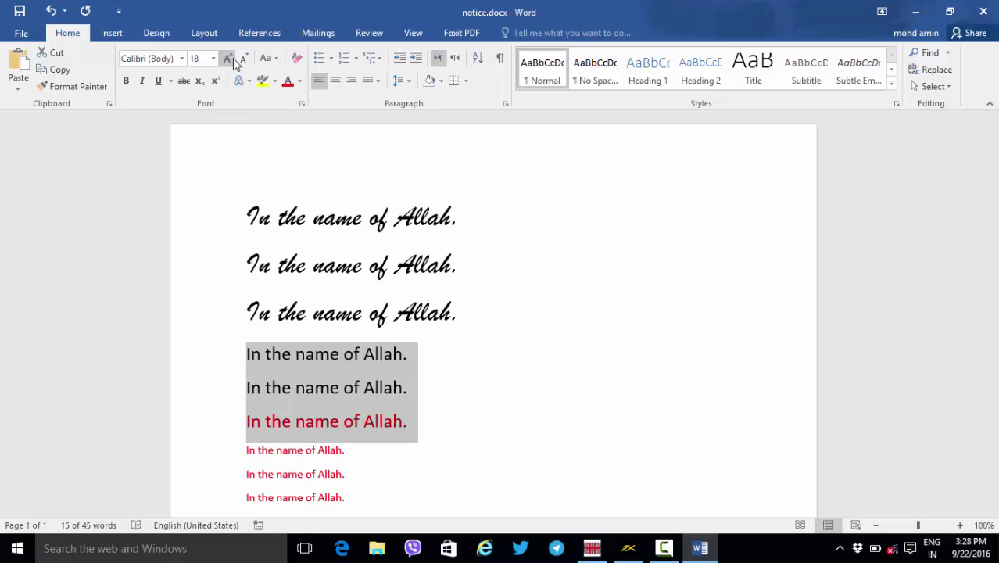
Apply Sentence case, then lowercase, then UPPERCASE to the three 18 pt lines
{"action": "left_click", "coordinate": [274, 63]}
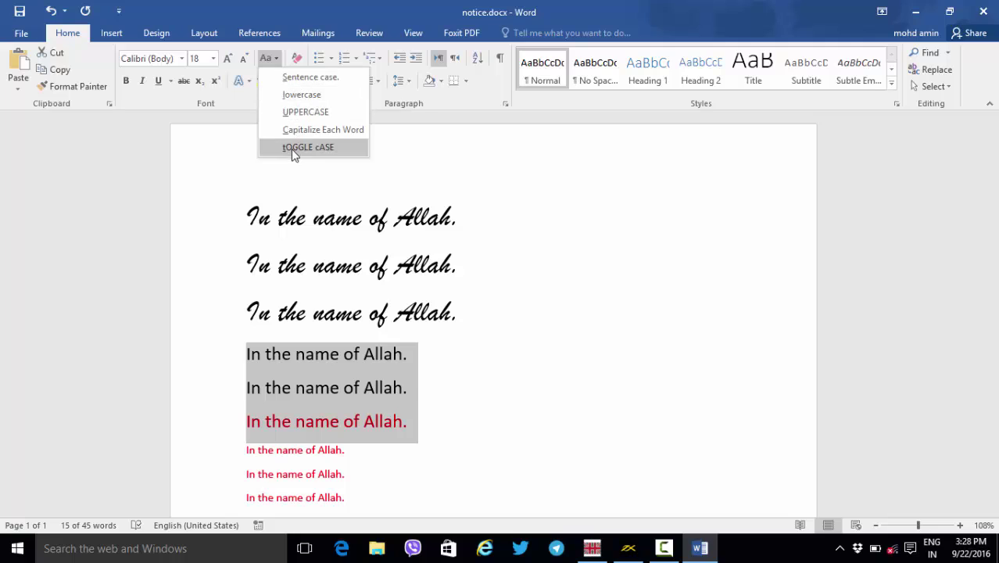
{"action": "left_click", "coordinate": [289, 84]}
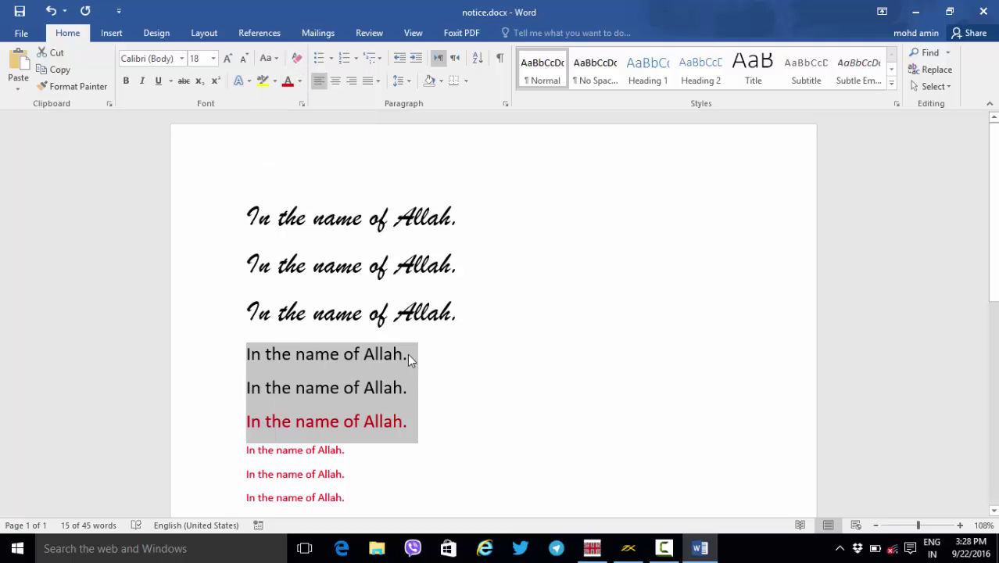
{"action": "left_click", "coordinate": [270, 57]}
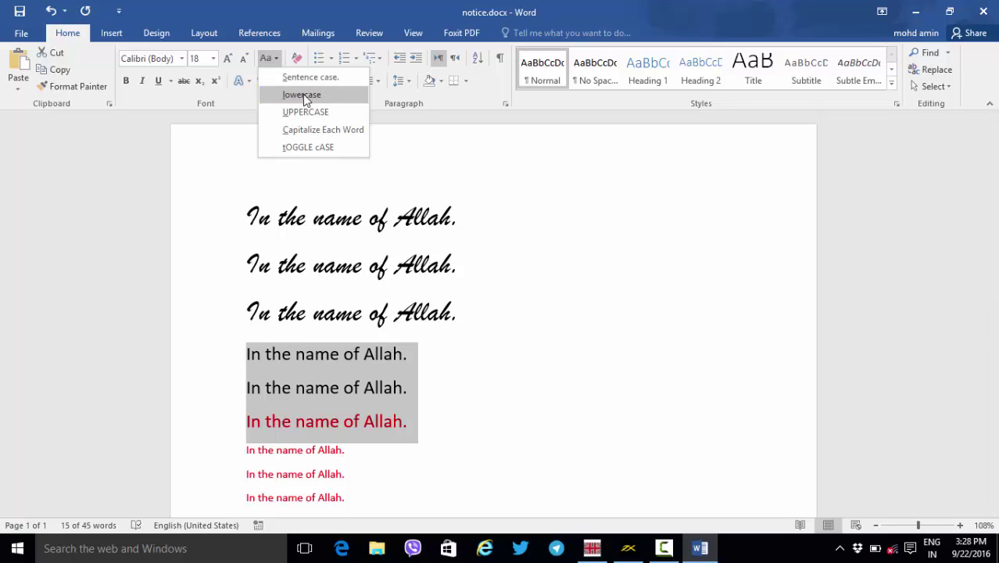
{"action": "left_click", "coordinate": [303, 94]}
{"action": "left_click", "coordinate": [282, 61]}
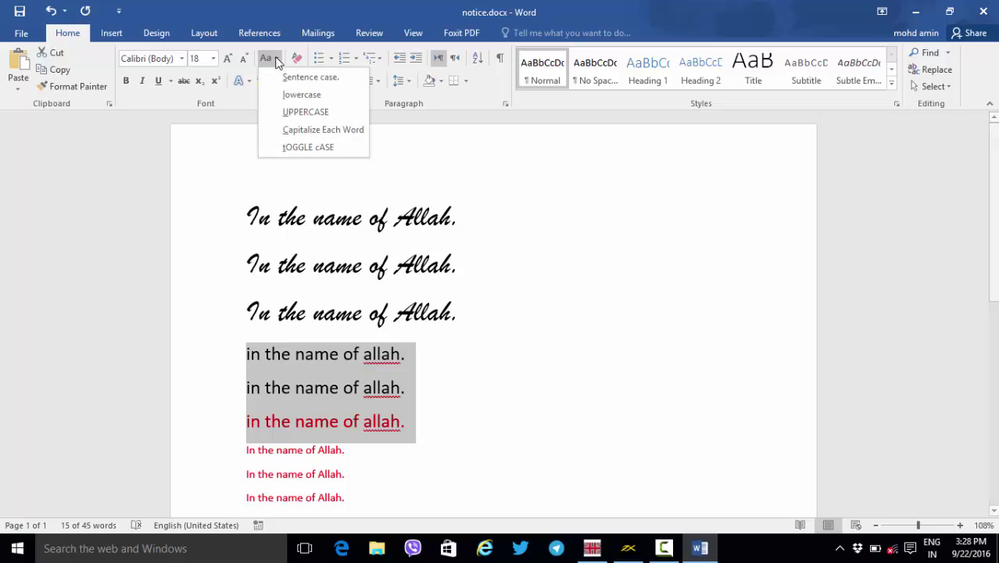
{"action": "left_click", "coordinate": [289, 107]}
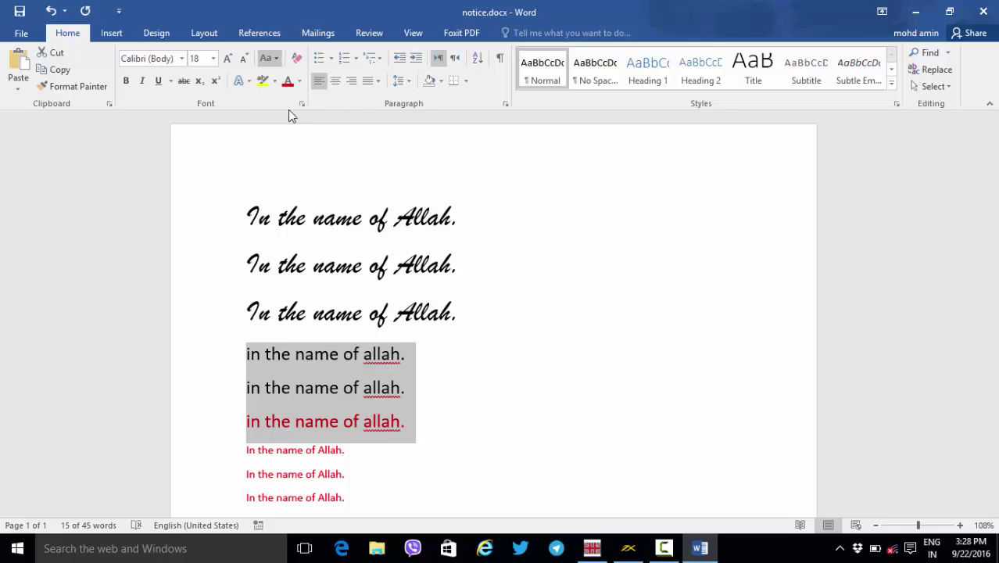
Apply Capitalize Each Word, then tOGGLE cASE, then return the lines to Sentence case
{"action": "left_click", "coordinate": [269, 61]}
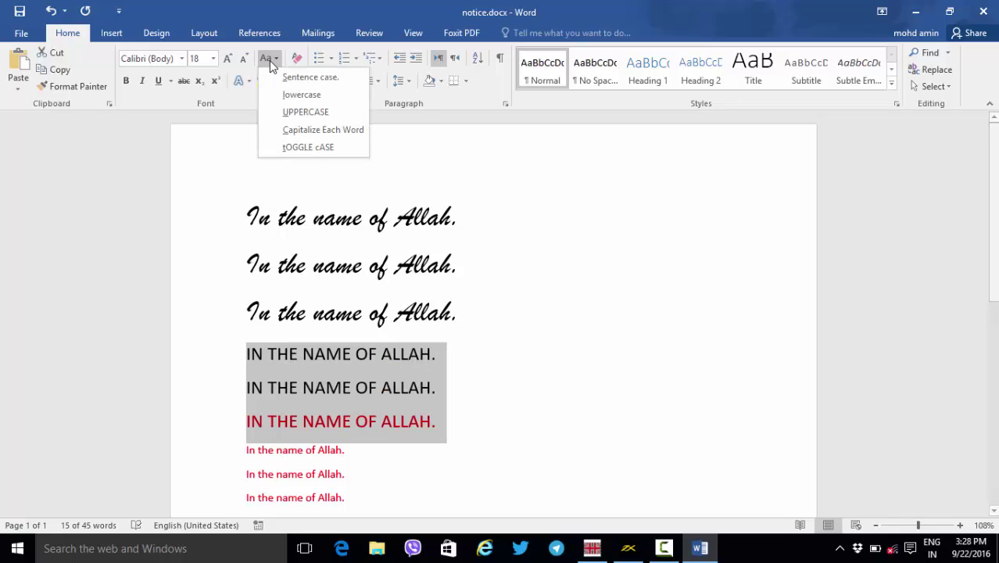
{"action": "left_click", "coordinate": [285, 131]}
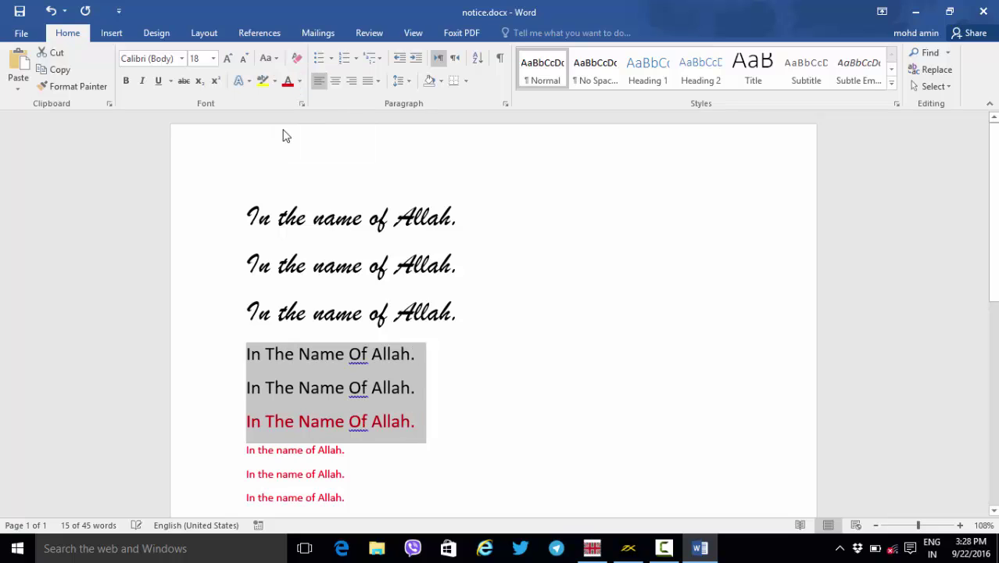
{"action": "left_click", "coordinate": [267, 59]}
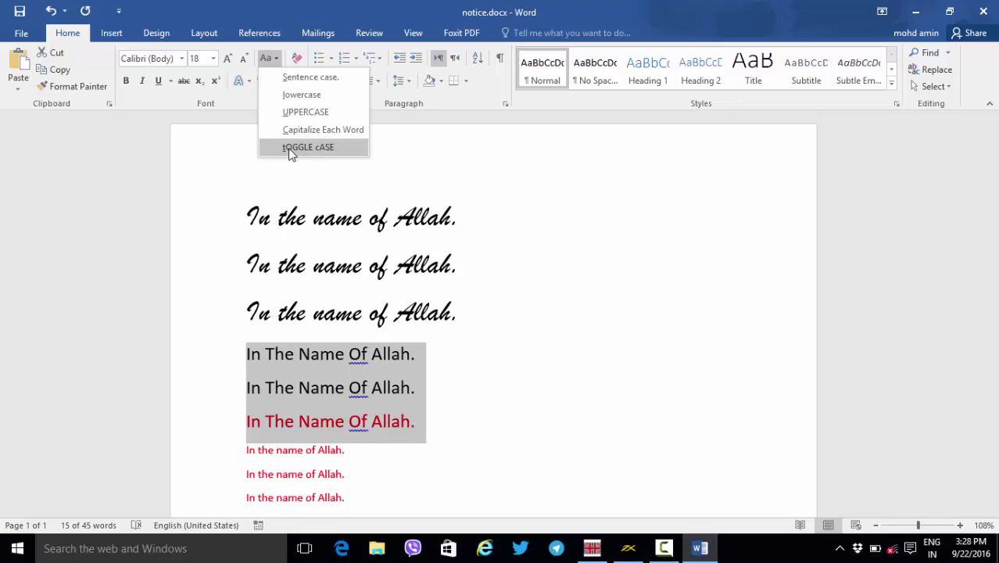
{"action": "left_click", "coordinate": [288, 148]}
{"action": "left_click", "coordinate": [267, 58]}
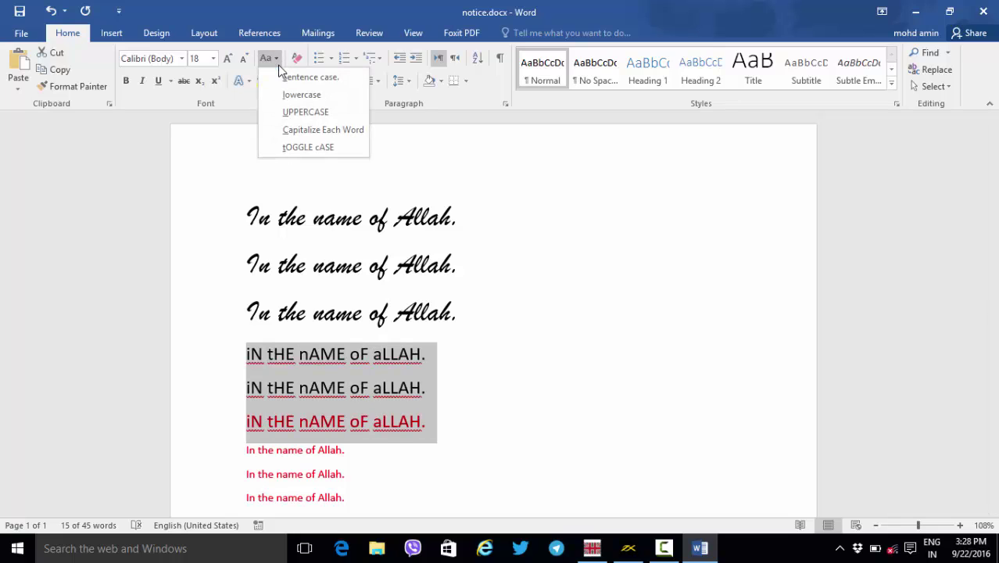
{"action": "left_click", "coordinate": [278, 80]}
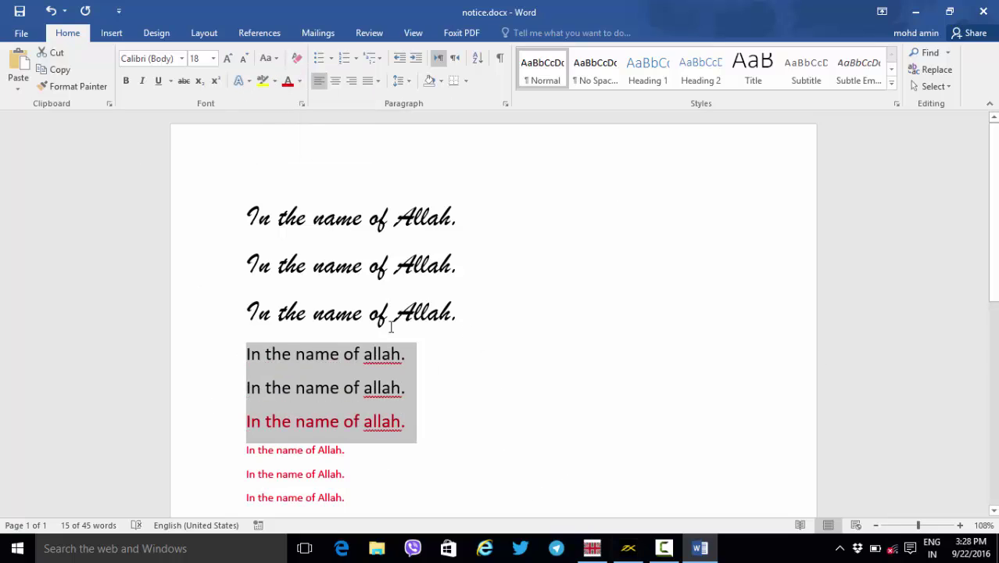
Make the three lines bold, italic, double underlined and struck through
{"action": "left_click", "coordinate": [126, 81]}
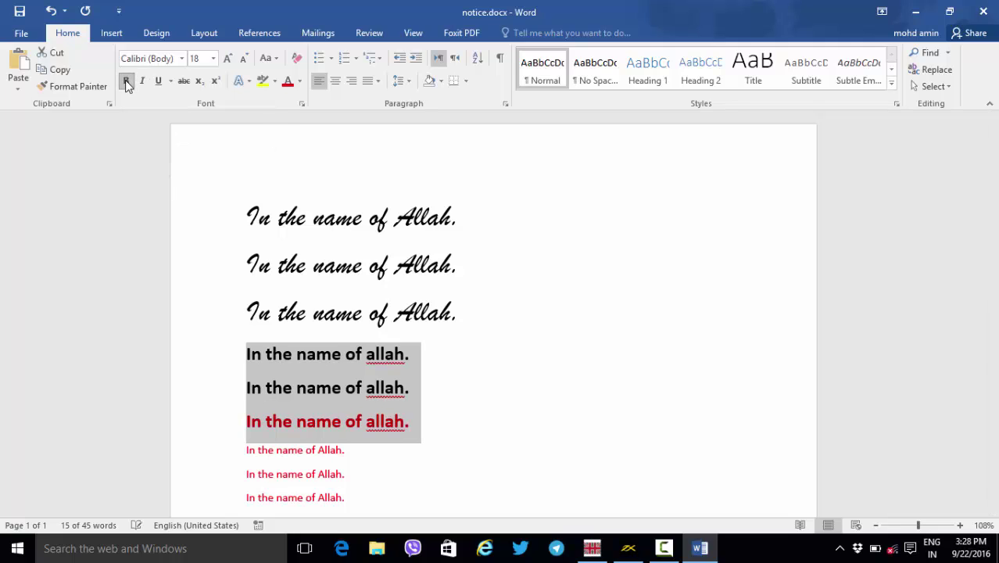
{"action": "left_click", "coordinate": [144, 81]}
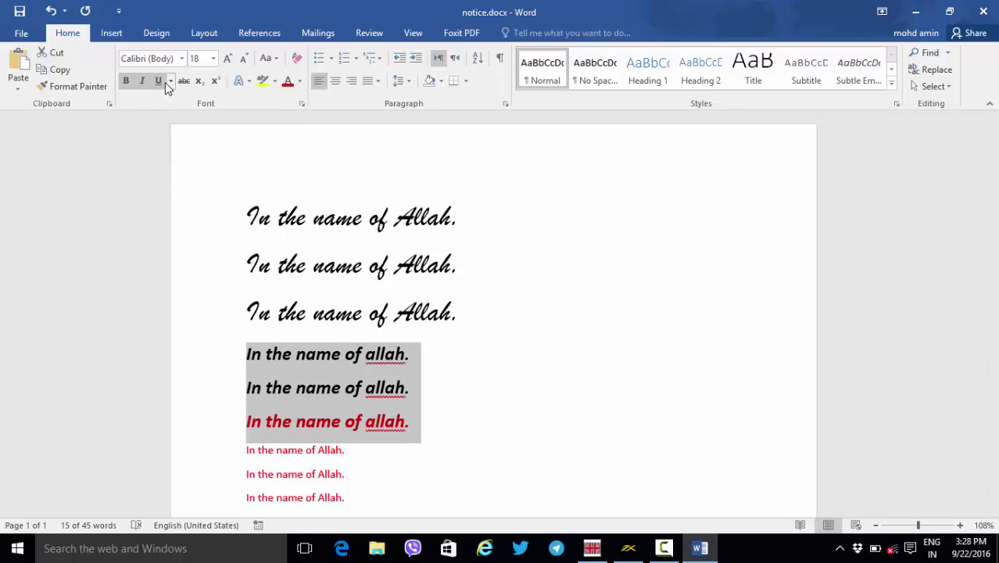
{"action": "left_click", "coordinate": [169, 81]}
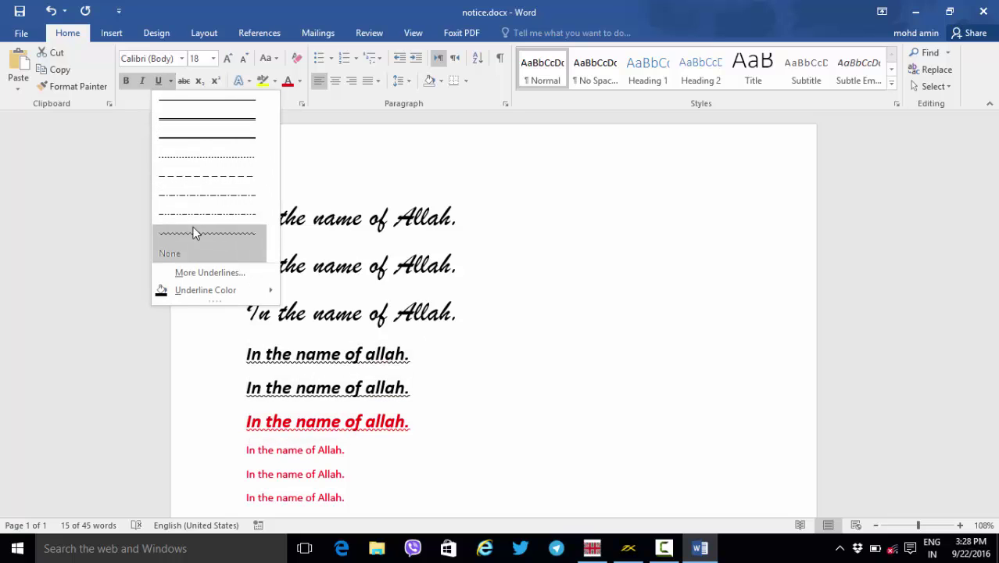
{"action": "left_click", "coordinate": [187, 117]}
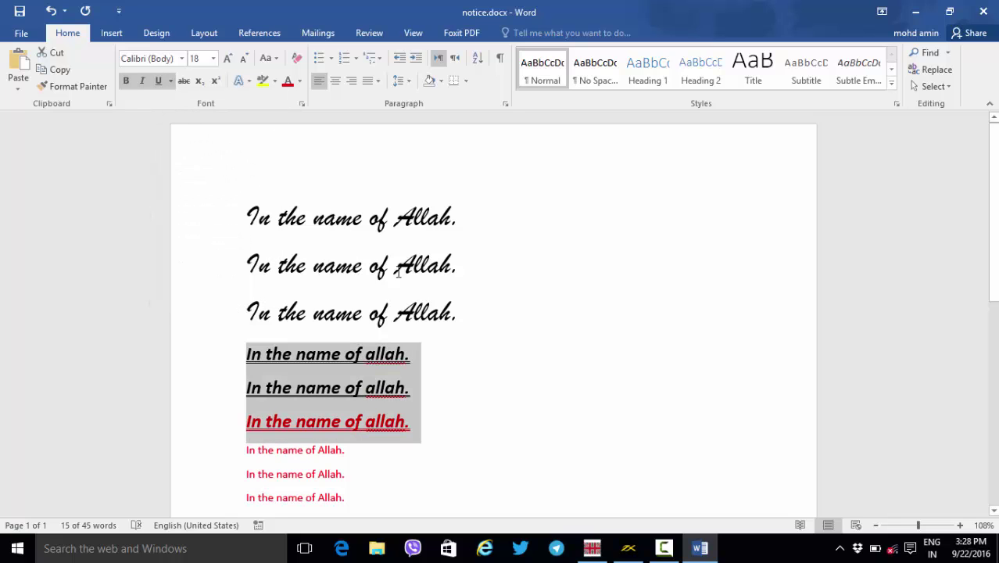
{"action": "left_click", "coordinate": [185, 81]}
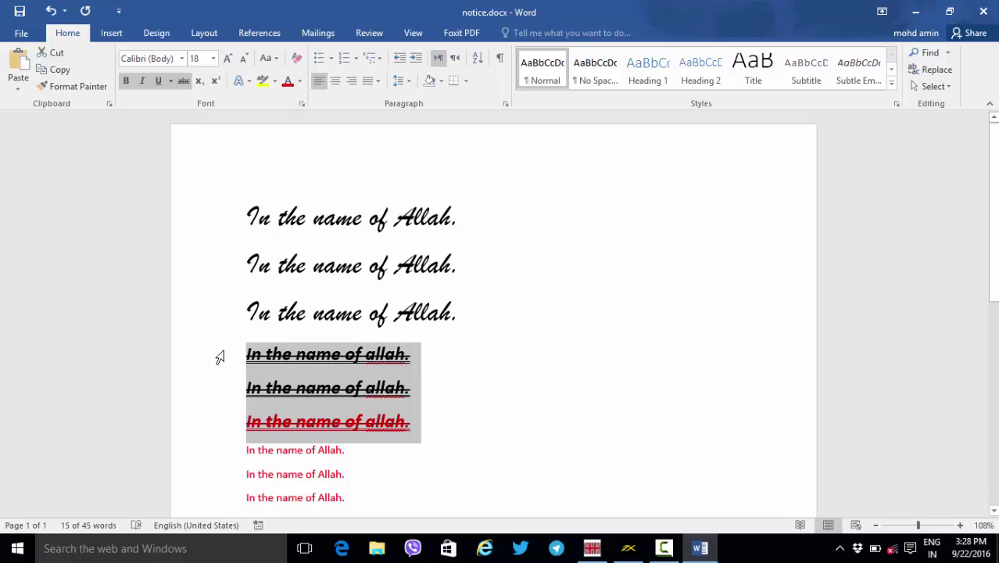
Turn off strikethrough, underline, italic and bold on lines four and five
{"action": "left_click_drag", "start_coordinate": [219, 358], "coordinate": [215, 390]}
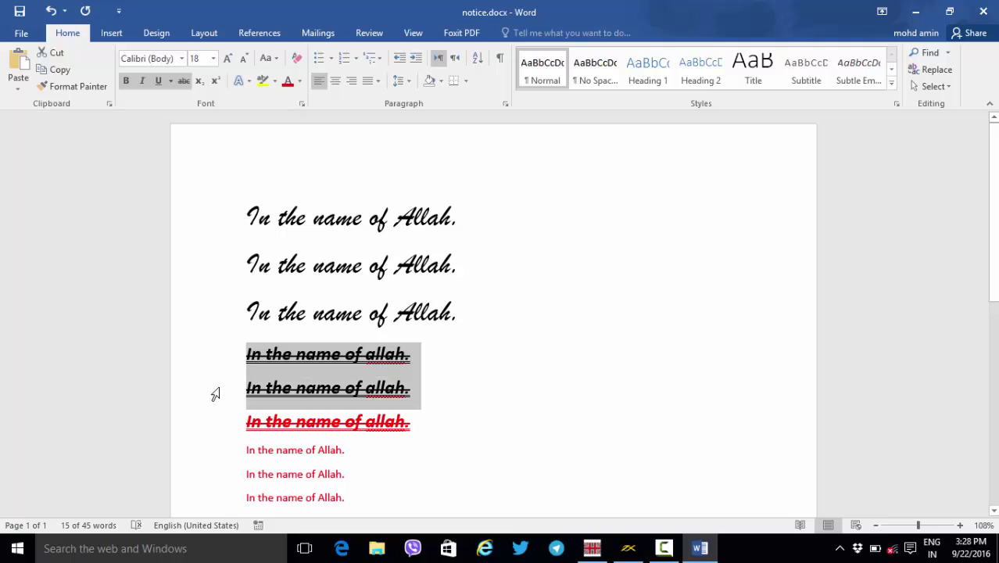
{"action": "left_click", "coordinate": [186, 81]}
{"action": "left_click", "coordinate": [157, 82]}
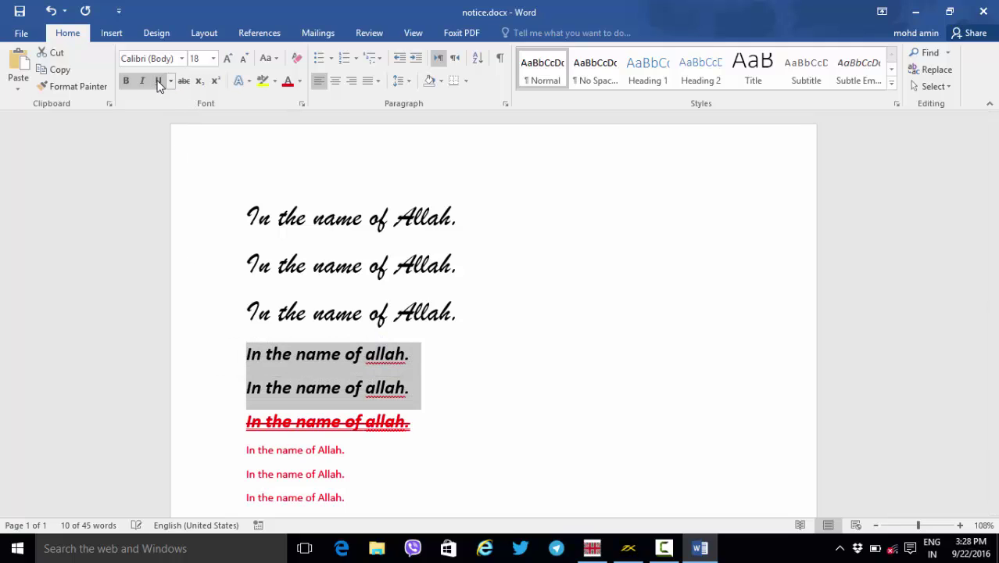
{"action": "left_click", "coordinate": [141, 81]}
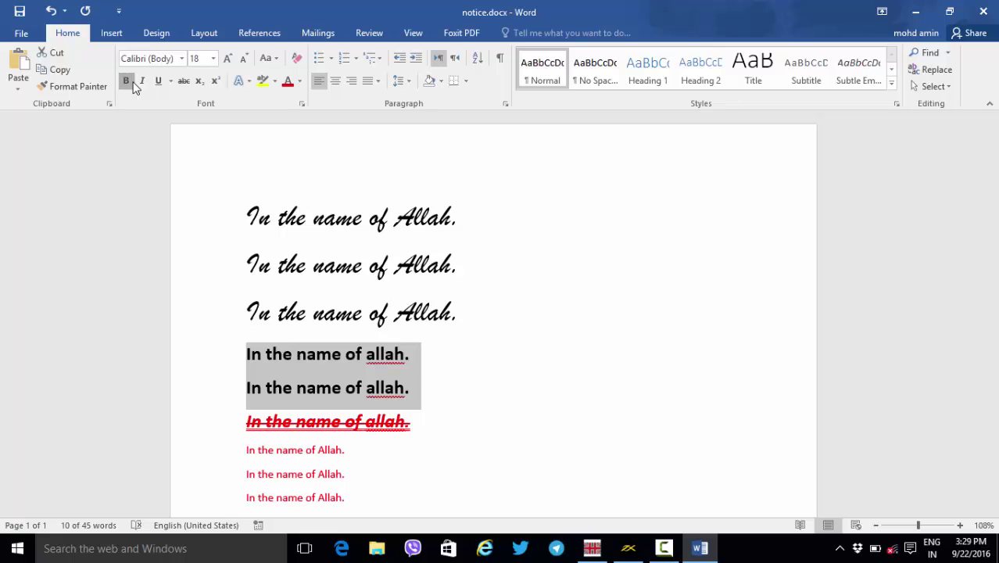
{"action": "left_click", "coordinate": [126, 81]}
Clear all formatting from the red struck-through line
{"action": "left_click", "coordinate": [500, 388]}
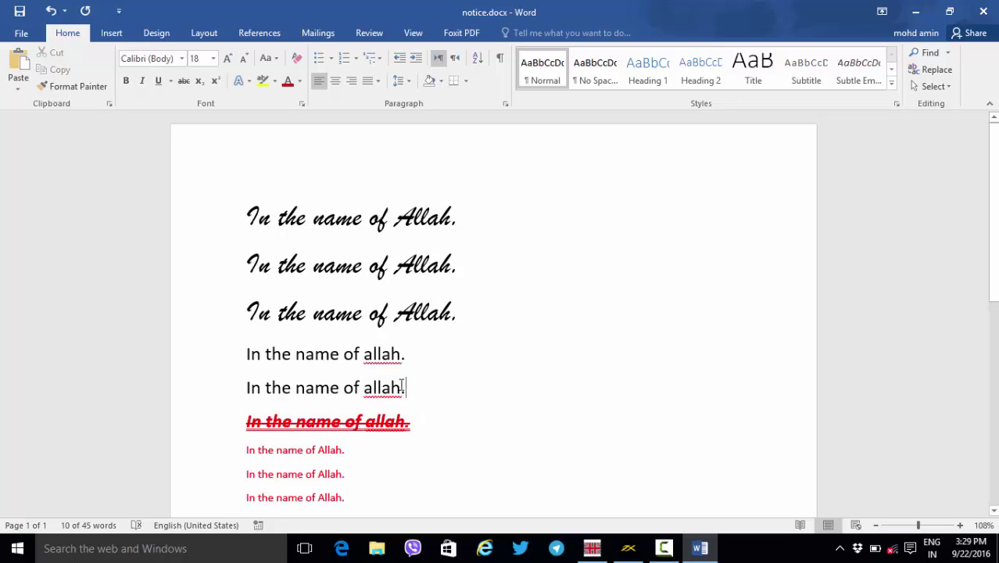
{"action": "left_click", "coordinate": [218, 428]}
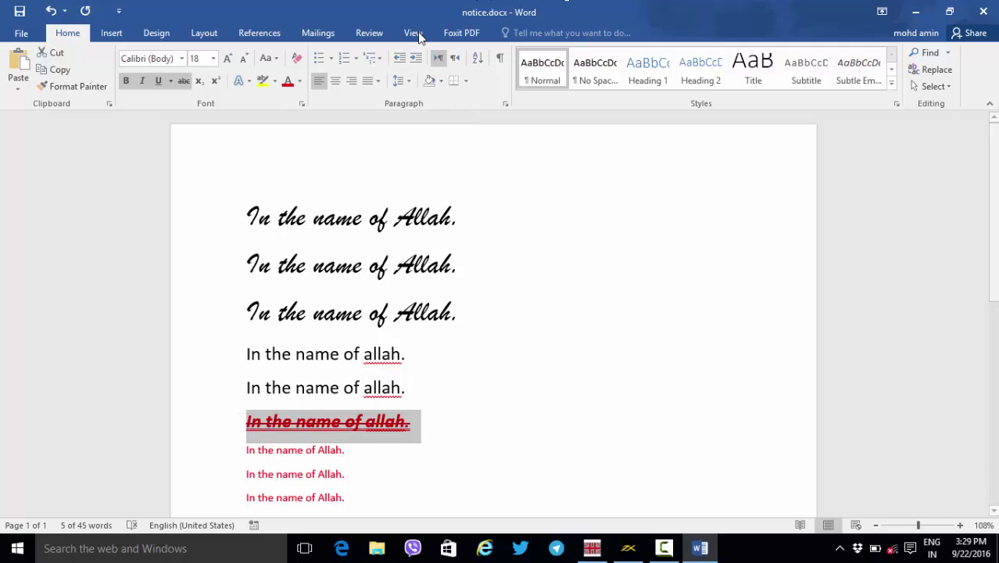
{"action": "left_click", "coordinate": [296, 62]}
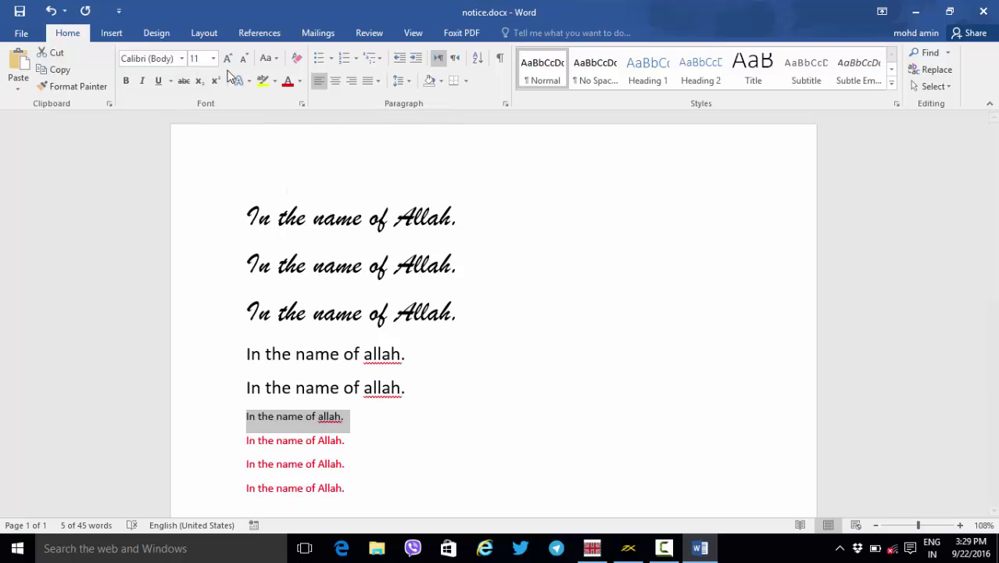
Give the sixth and seventh lines the gold text effect and enlarge them to 18 pt
{"action": "left_click_drag", "start_coordinate": [217, 425], "coordinate": [216, 443]}
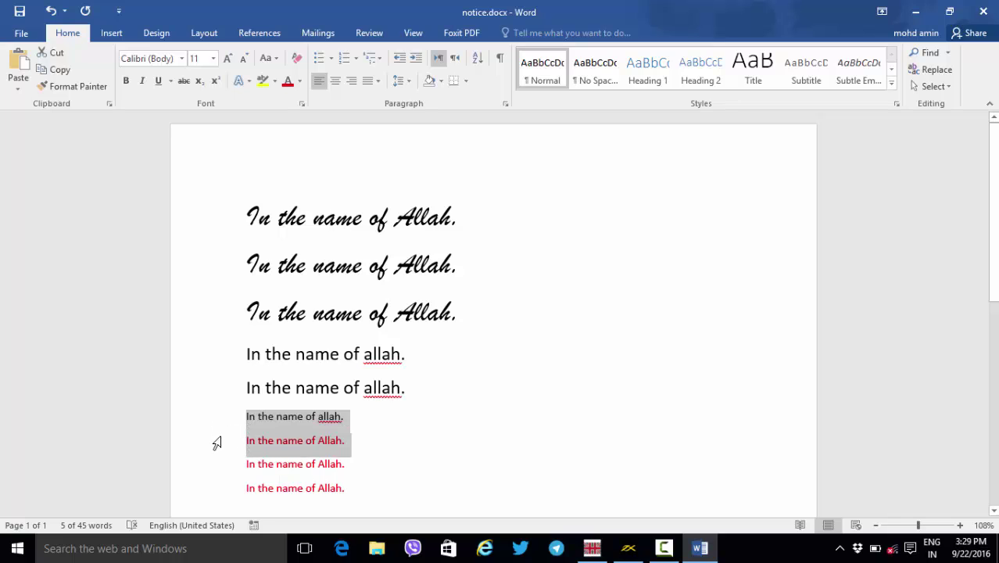
{"action": "left_click", "coordinate": [243, 81]}
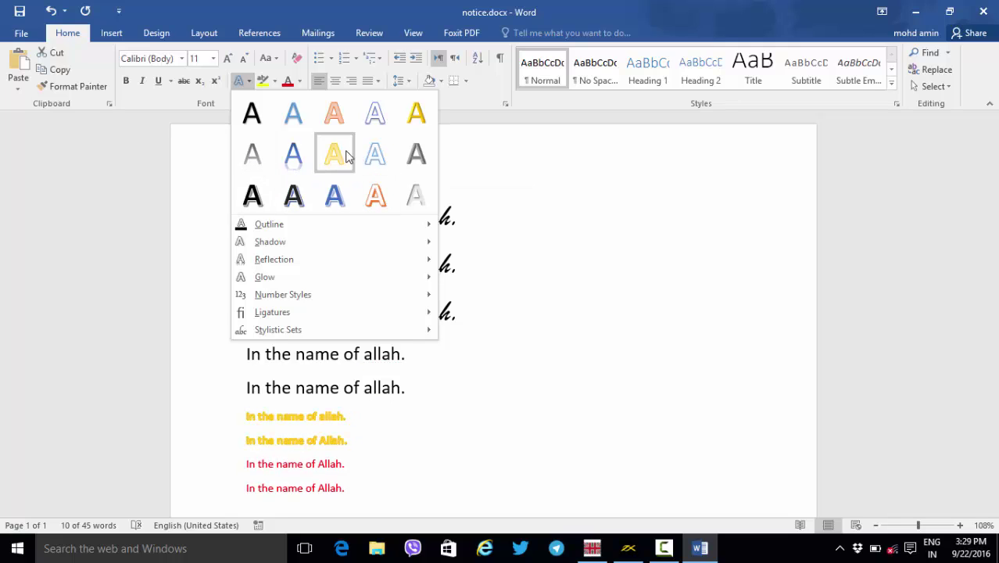
{"action": "left_click", "coordinate": [416, 113]}
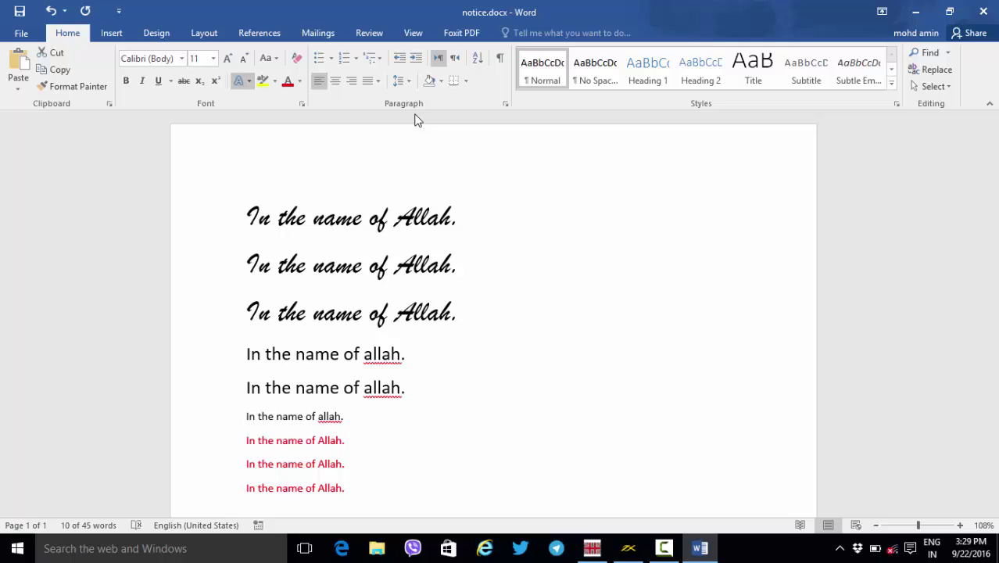
{"action": "left_click", "coordinate": [228, 59]}
{"action": "left_click", "coordinate": [227, 59]}
{"action": "left_click", "coordinate": [227, 59]}
{"action": "left_click", "coordinate": [227, 59]}
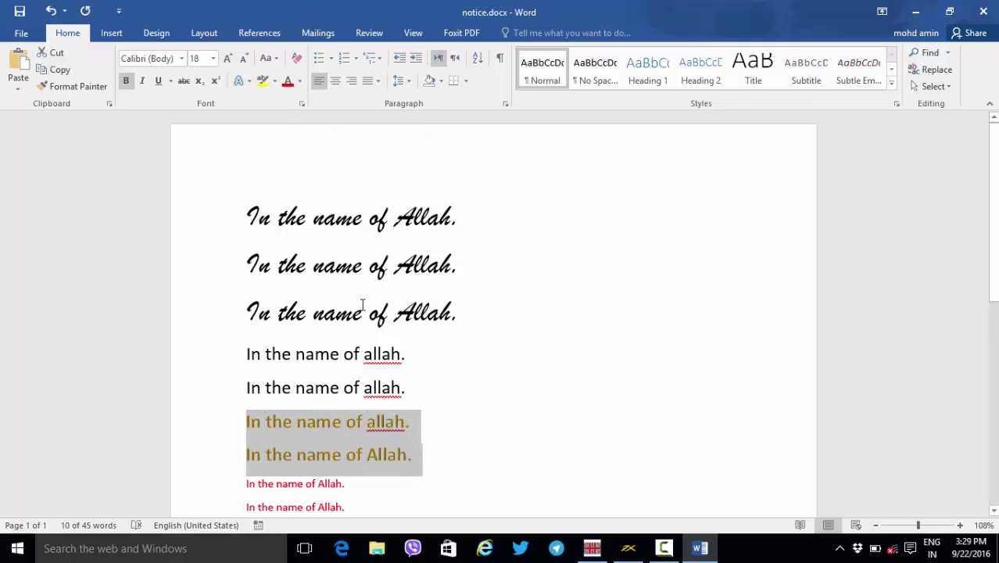
Make the next red line bold italic, coloured green and highlighted yellow
{"action": "scroll", "coordinate": [352, 331], "scroll_direction": "down", "scroll_amount": 2}
{"action": "left_click", "coordinate": [217, 414]}
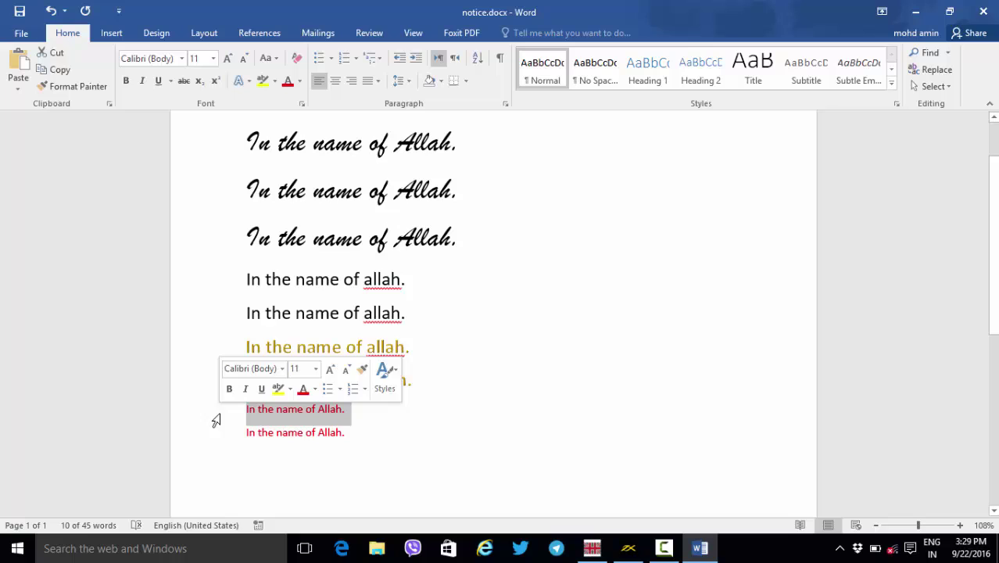
{"action": "left_click", "coordinate": [127, 81]}
{"action": "left_click", "coordinate": [141, 81]}
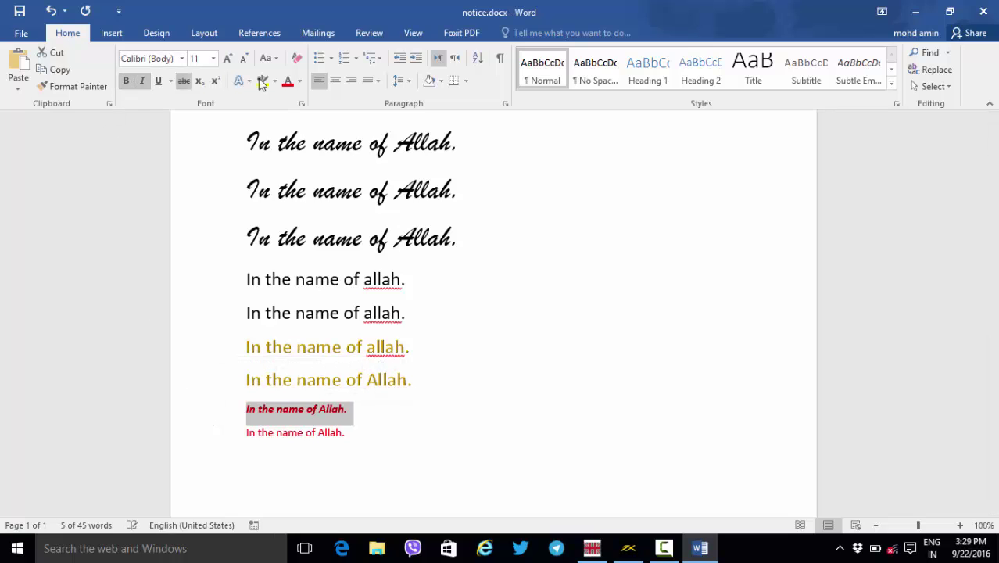
{"action": "left_click", "coordinate": [300, 81]}
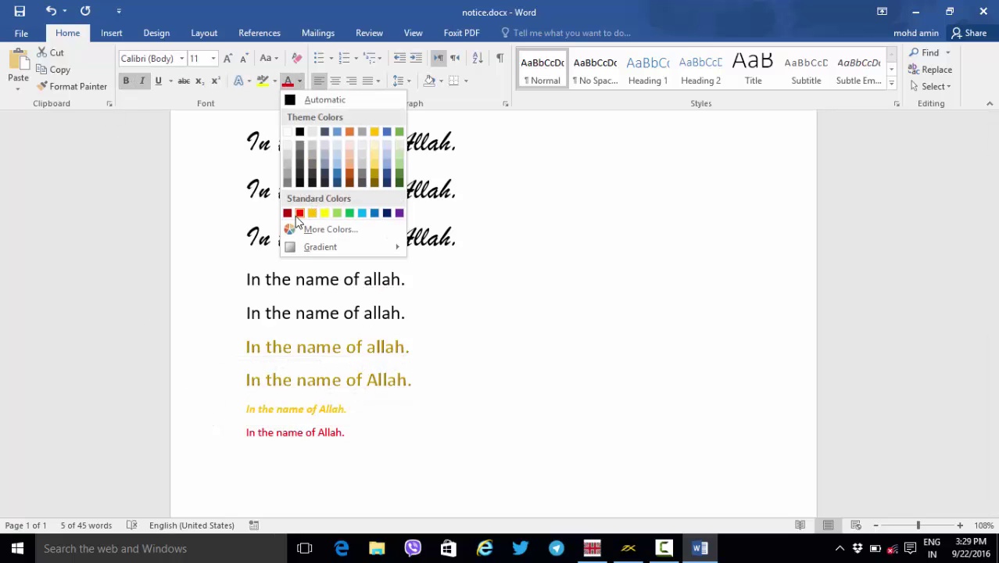
{"action": "left_click", "coordinate": [349, 213]}
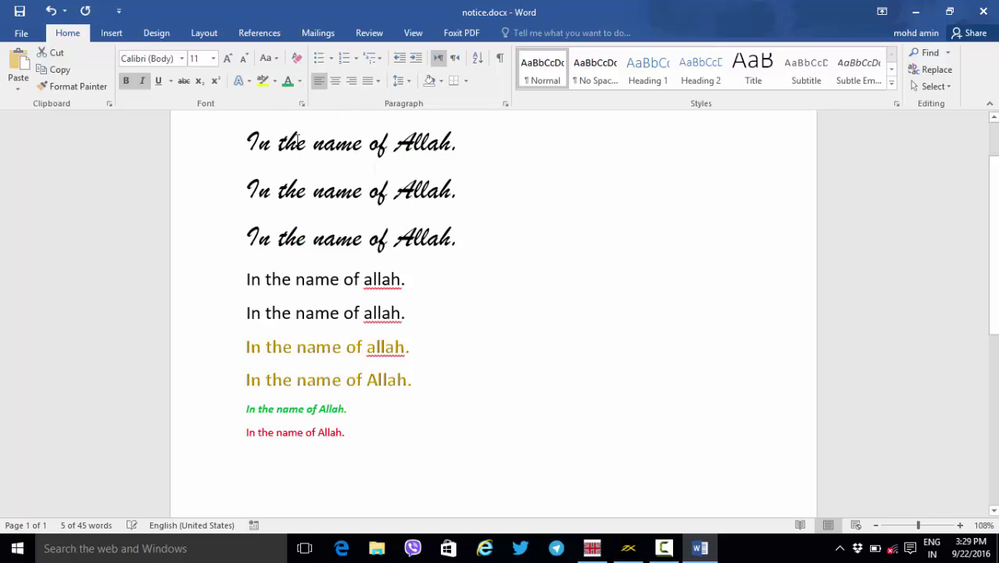
{"action": "left_click", "coordinate": [274, 82]}
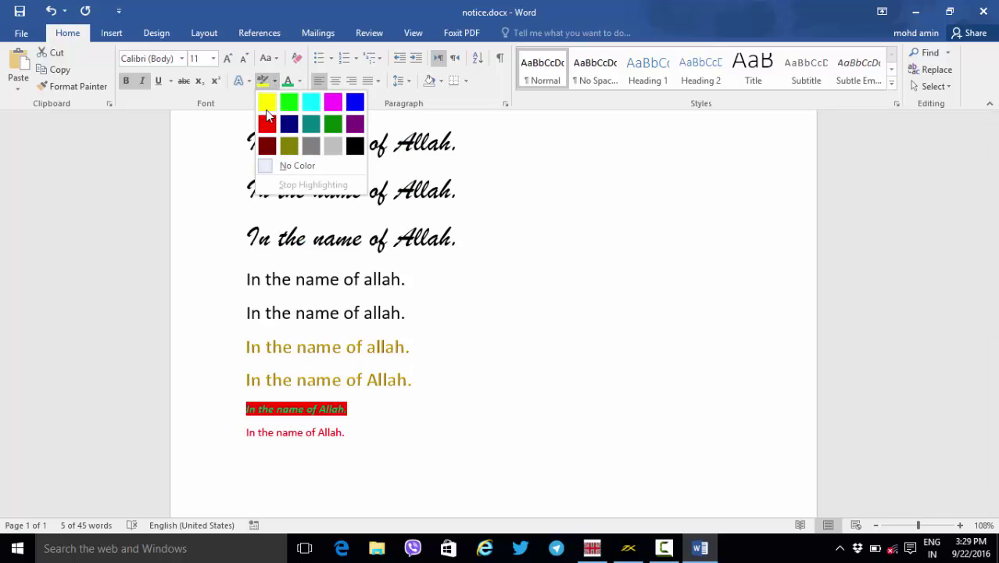
{"action": "left_click", "coordinate": [266, 110]}
Enlarge the highlighted line's text to 18 pt with Grow Font
{"action": "key", "text": "Right"}
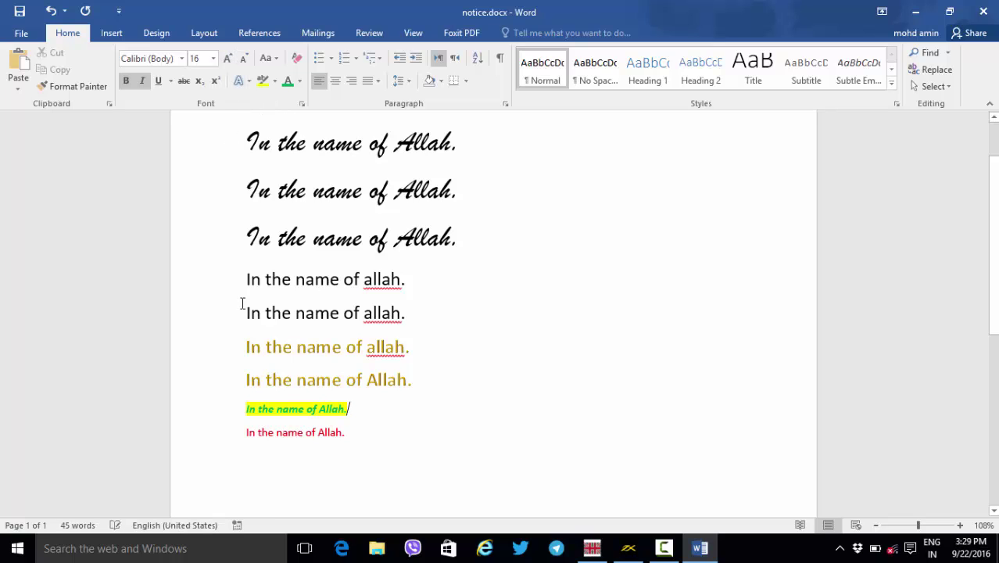
{"action": "left_click", "coordinate": [208, 408]}
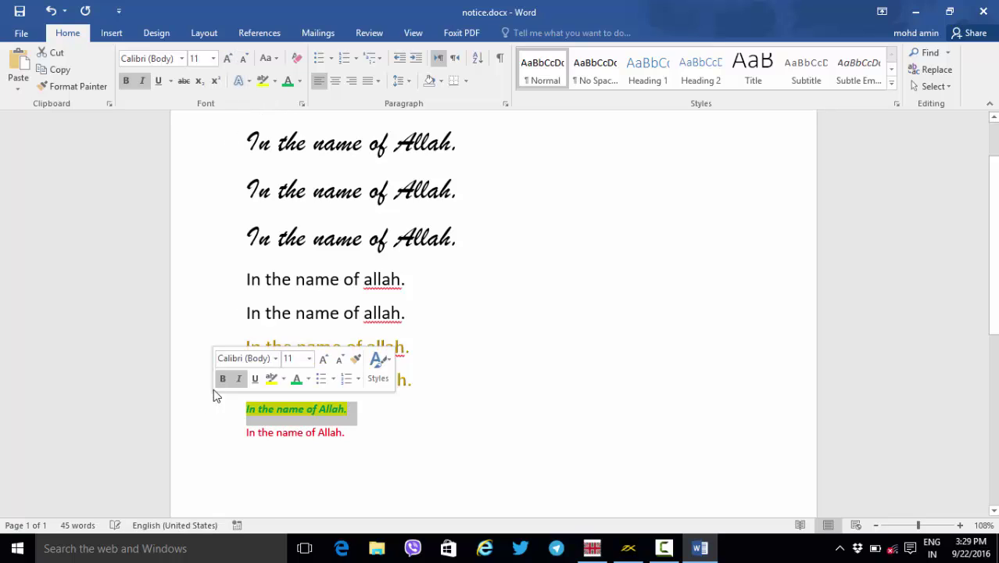
{"action": "left_click", "coordinate": [227, 58]}
{"action": "left_click", "coordinate": [227, 59]}
{"action": "left_click", "coordinate": [227, 59]}
{"action": "left_click", "coordinate": [227, 59]}
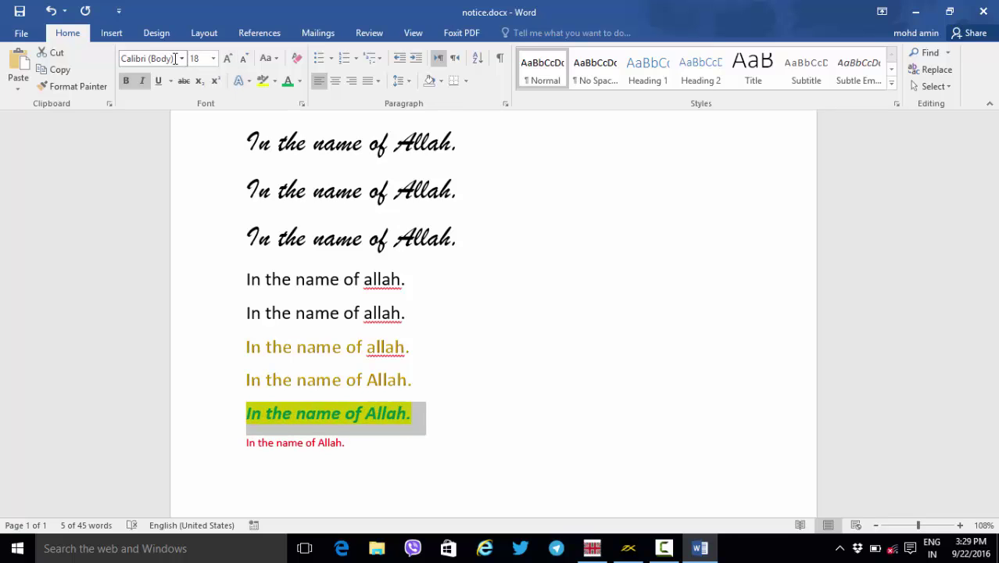
Change the green highlighted line's font to Chiller
{"action": "left_click", "coordinate": [181, 59]}
{"action": "scroll", "coordinate": [168, 203], "scroll_direction": "down", "scroll_amount": 1}
{"action": "scroll", "coordinate": [162, 252], "scroll_direction": "down", "scroll_amount": 2}
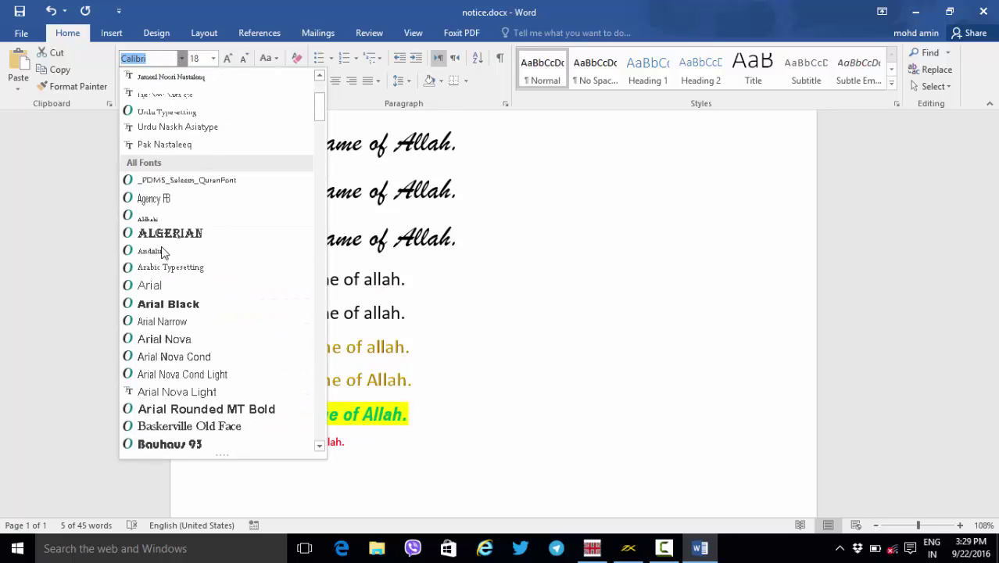
{"action": "scroll", "coordinate": [188, 391], "scroll_direction": "down", "scroll_amount": 7}
{"action": "scroll", "coordinate": [192, 402], "scroll_direction": "down", "scroll_amount": 2}
{"action": "scroll", "coordinate": [207, 394], "scroll_direction": "down", "scroll_amount": 2}
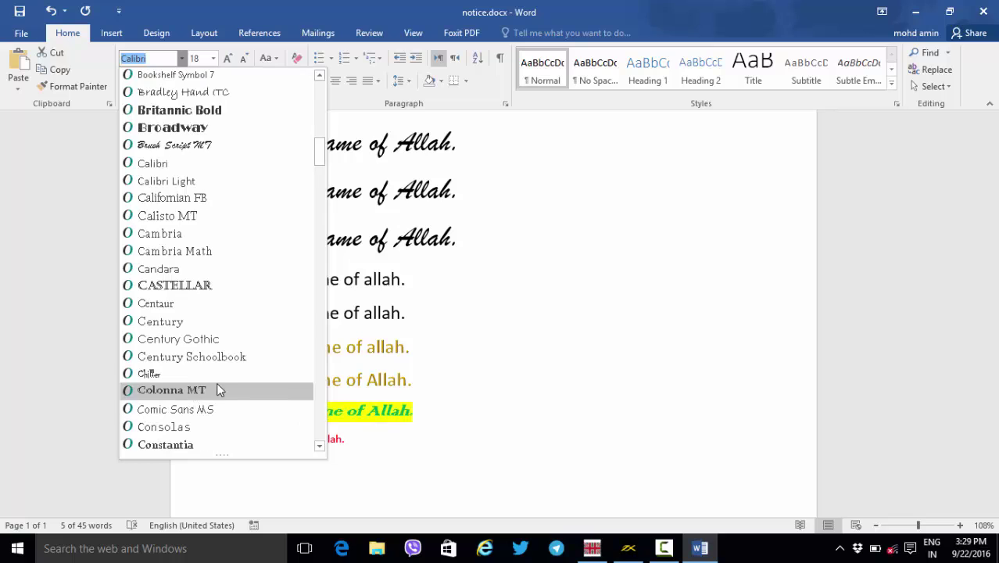
{"action": "left_click", "coordinate": [222, 374]}
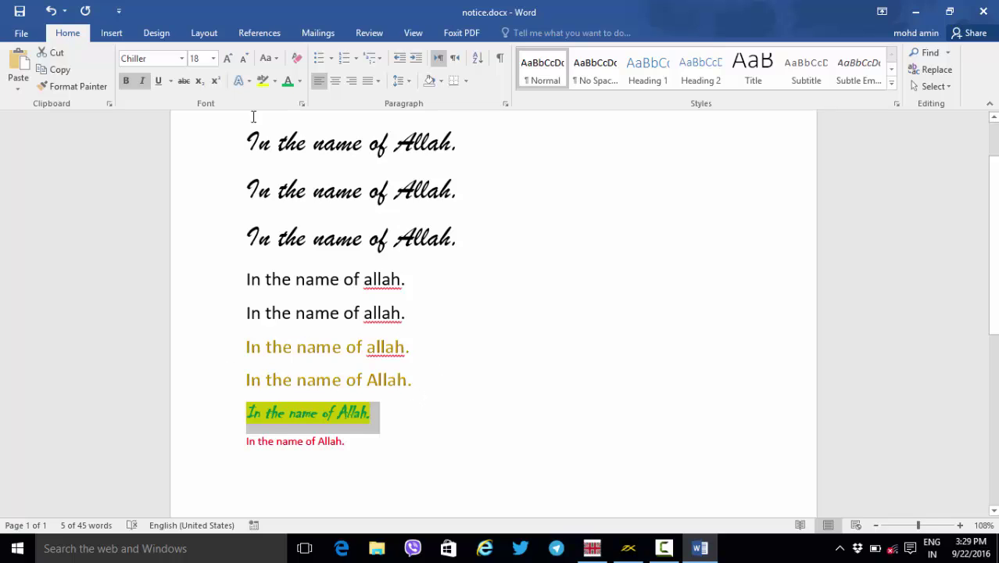
Browse the Text Effects gallery and close it without applying an effect
{"action": "left_click", "coordinate": [249, 82]}
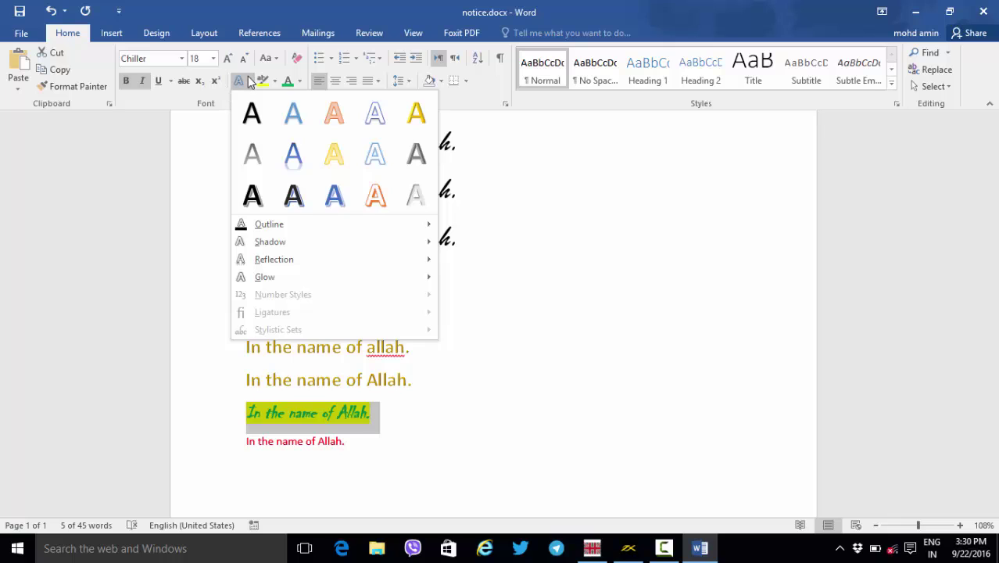
{"action": "left_click", "coordinate": [249, 78]}
{"action": "left_click", "coordinate": [249, 78]}
{"action": "left_click", "coordinate": [248, 81]}
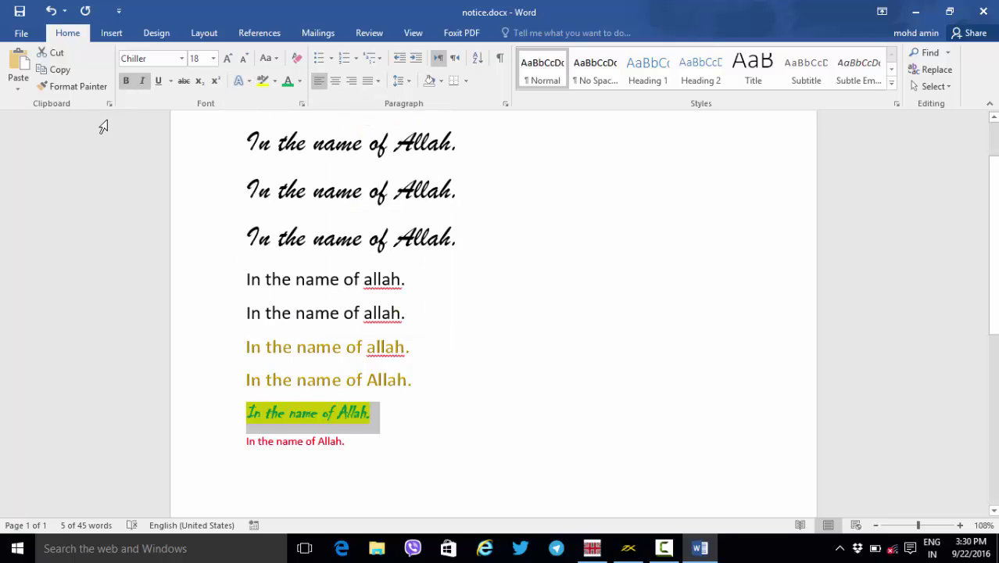
Format Paint the Chiller styling onto the third and fifth lines, then select lines three to nine
{"action": "left_click", "coordinate": [69, 83]}
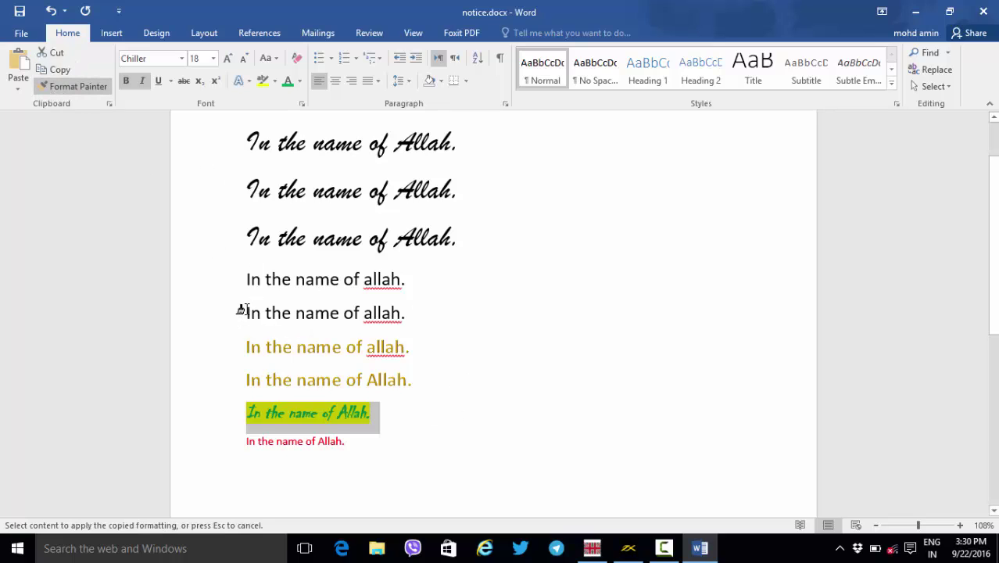
{"action": "left_click_drag", "start_coordinate": [244, 238], "coordinate": [458, 238]}
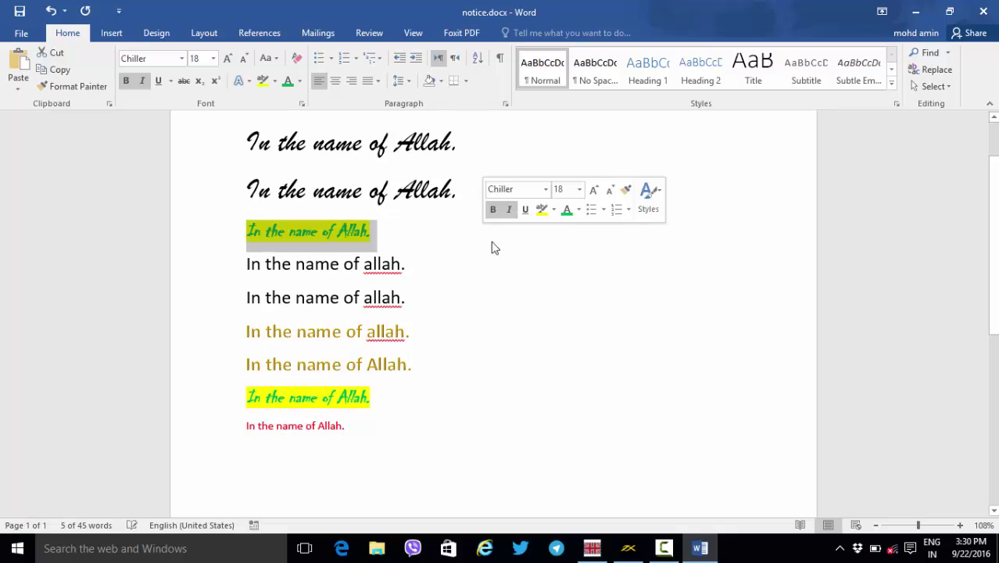
{"action": "left_click", "coordinate": [78, 86]}
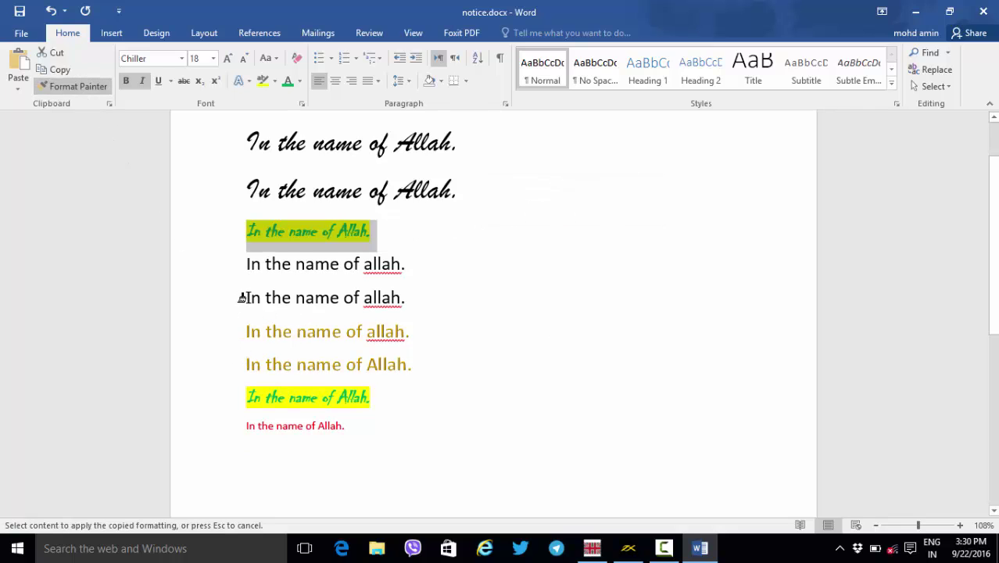
{"action": "left_click_drag", "start_coordinate": [241, 297], "coordinate": [466, 303]}
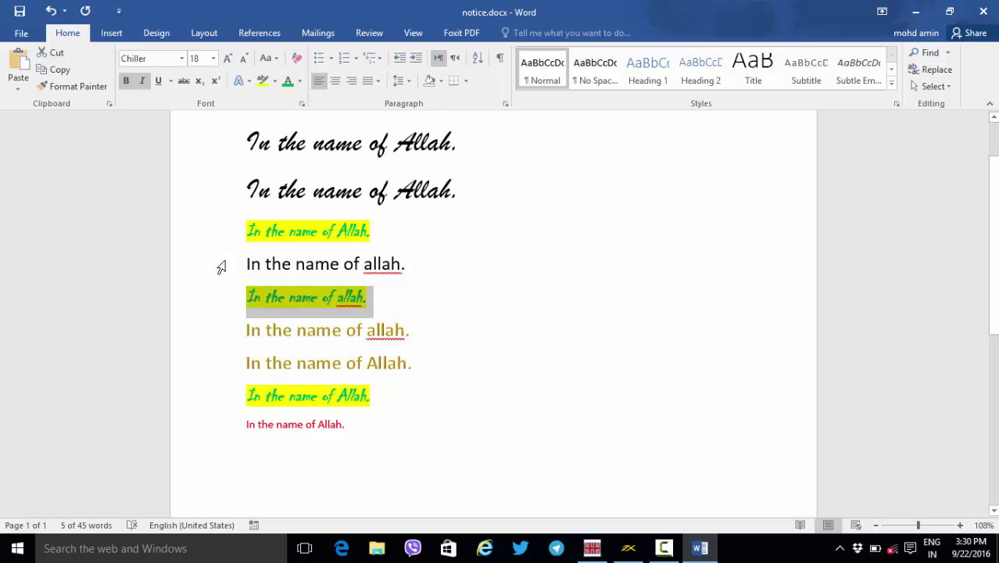
{"action": "left_click_drag", "start_coordinate": [221, 233], "coordinate": [216, 426]}
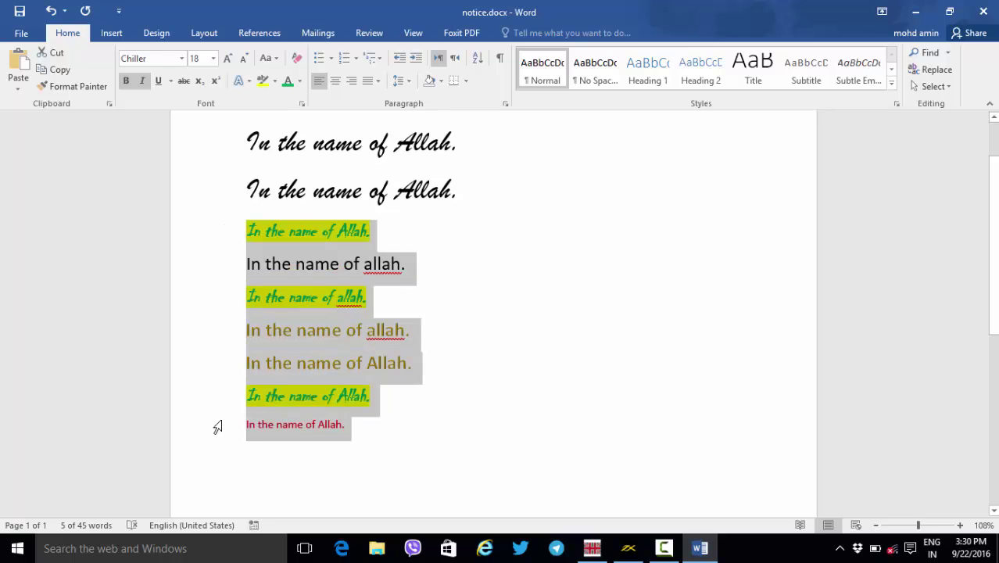
Apply Clear All Formatting to the selected lines three to nine
{"action": "left_click", "coordinate": [297, 60]}
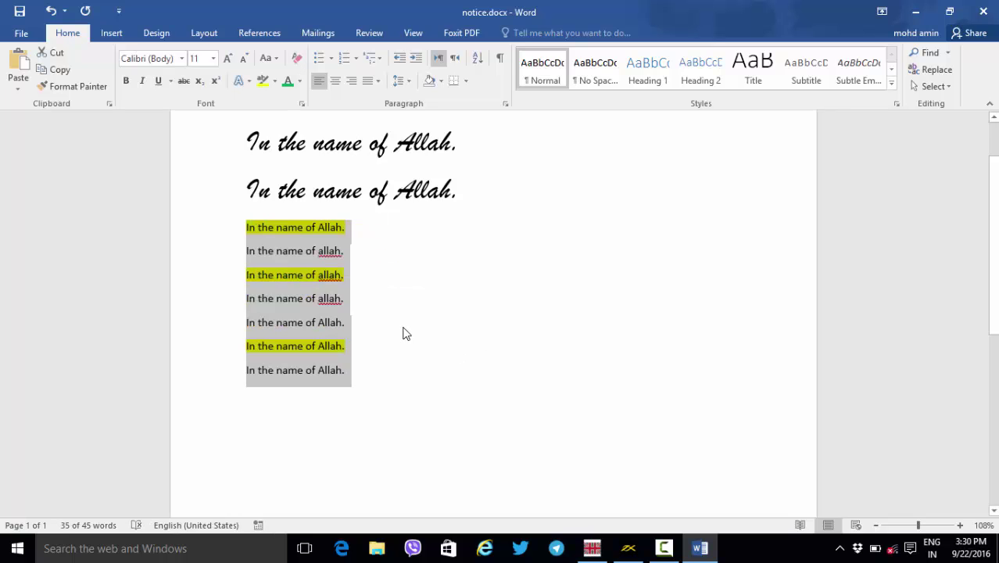